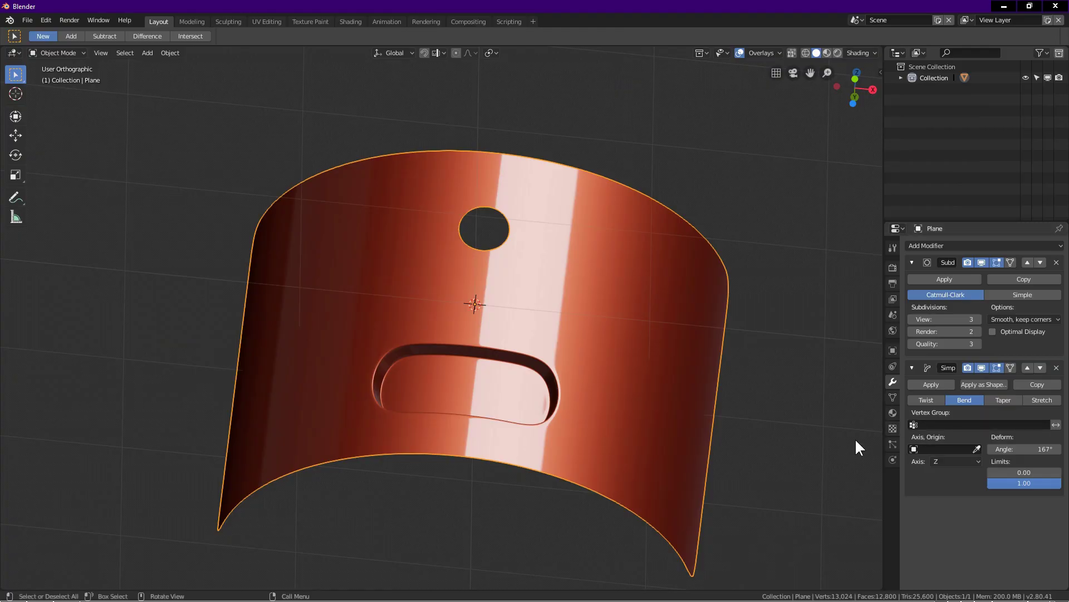
# Inspect the finished curved panel and try varying its Simple Deform bend angle
pyautogui.moveTo(490, 319); pyautogui.dragTo(540, 328, button='middle')
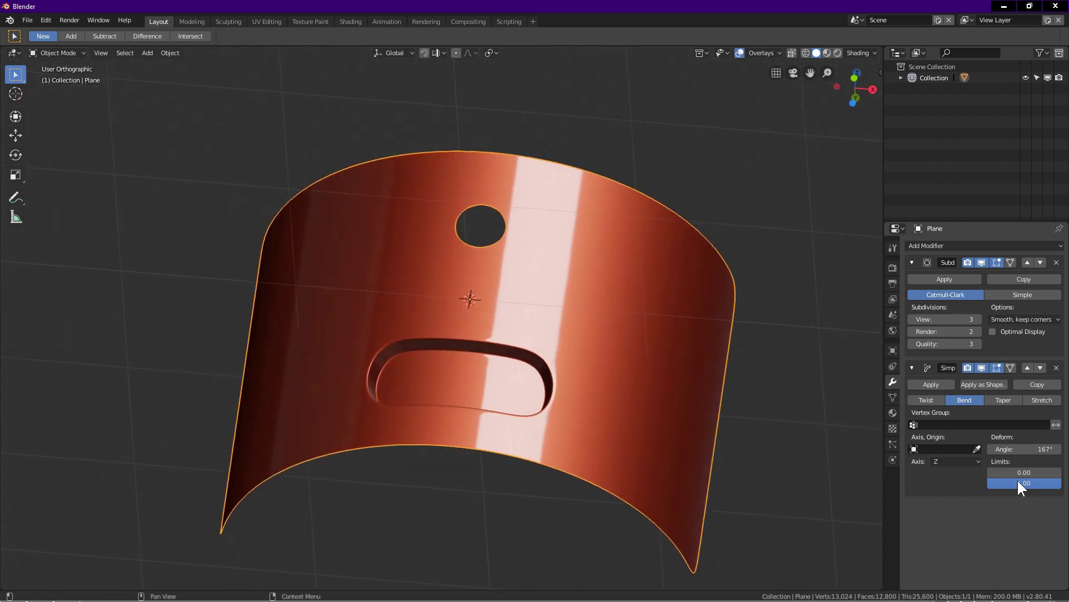
pyautogui.moveTo(1022, 449)
pyautogui.mouseDown()
pyautogui.moveTo(873, 449)
pyautogui.moveTo(1033, 449)
pyautogui.moveTo(1009, 449)
pyautogui.mouseUp()
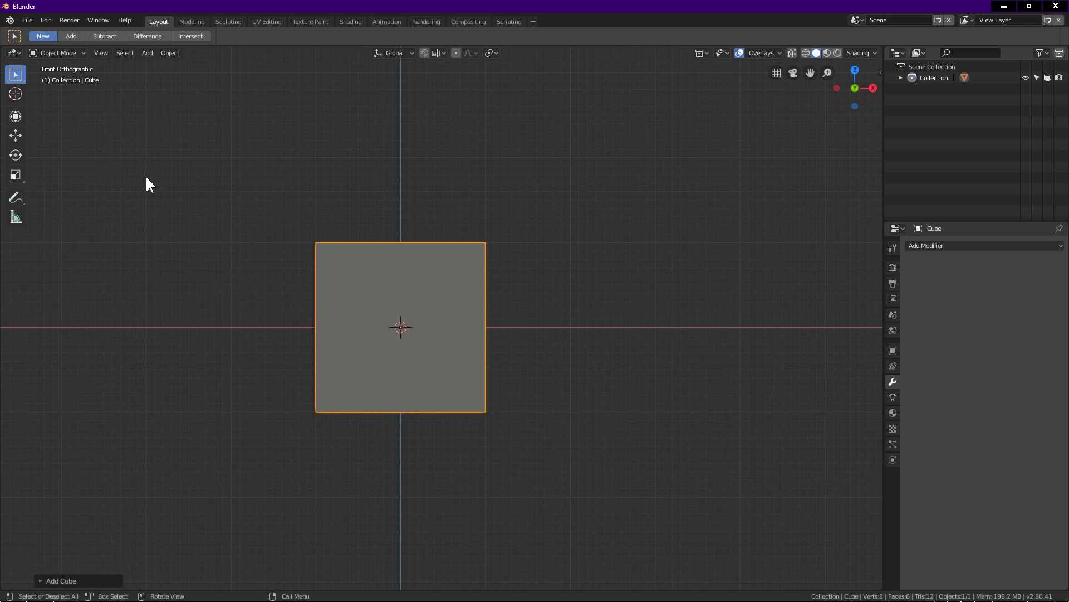
# Enable the Mesh: LoopTools add-on in the preferences, save them and close the preferences window
pyautogui.click(47, 18)
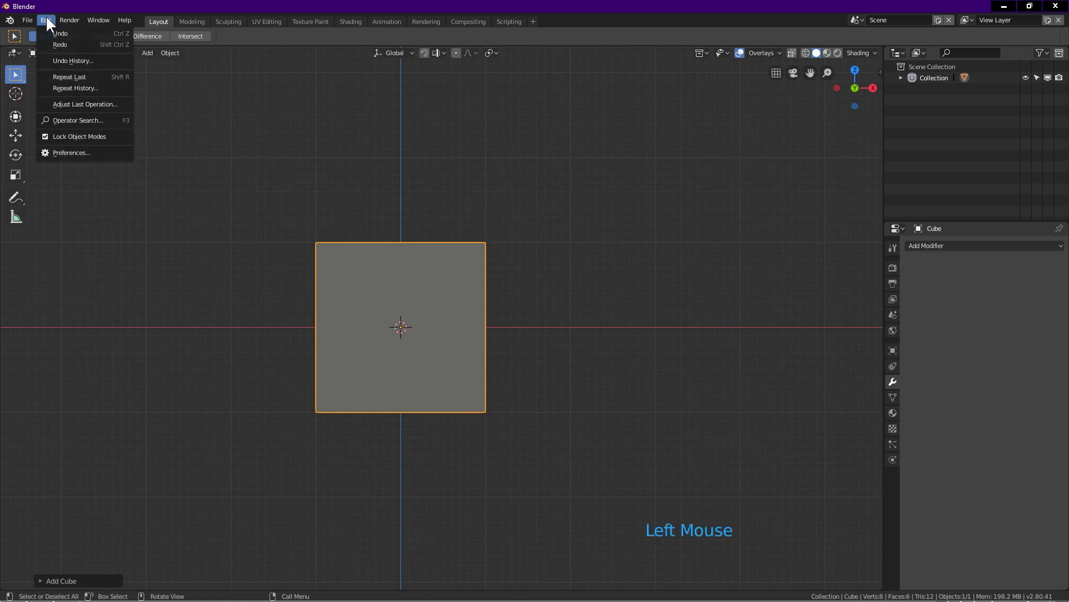
pyautogui.click(72, 151)
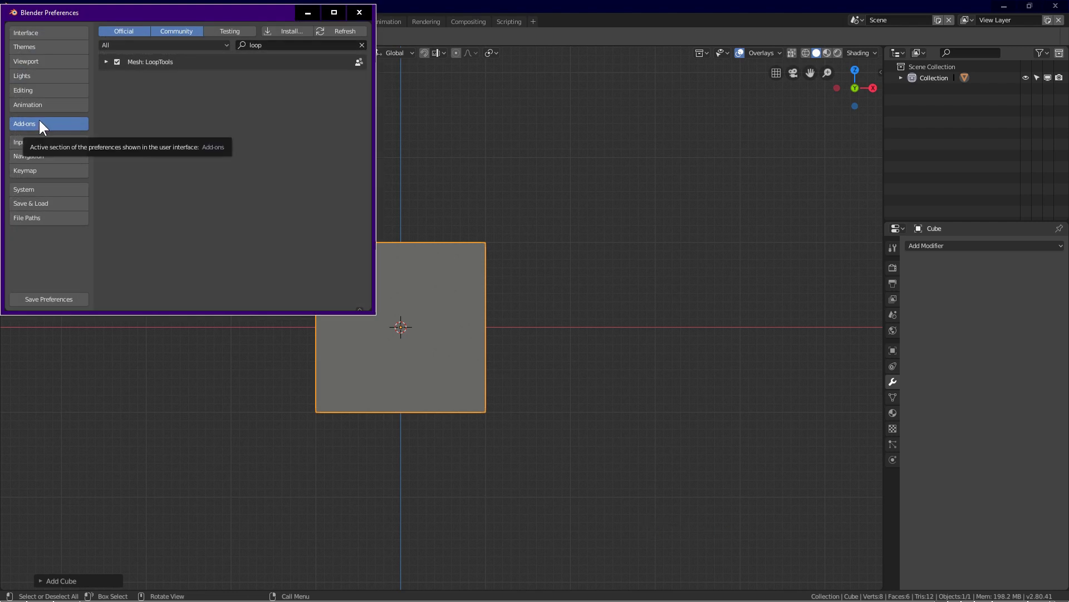
pyautogui.click(270, 45)
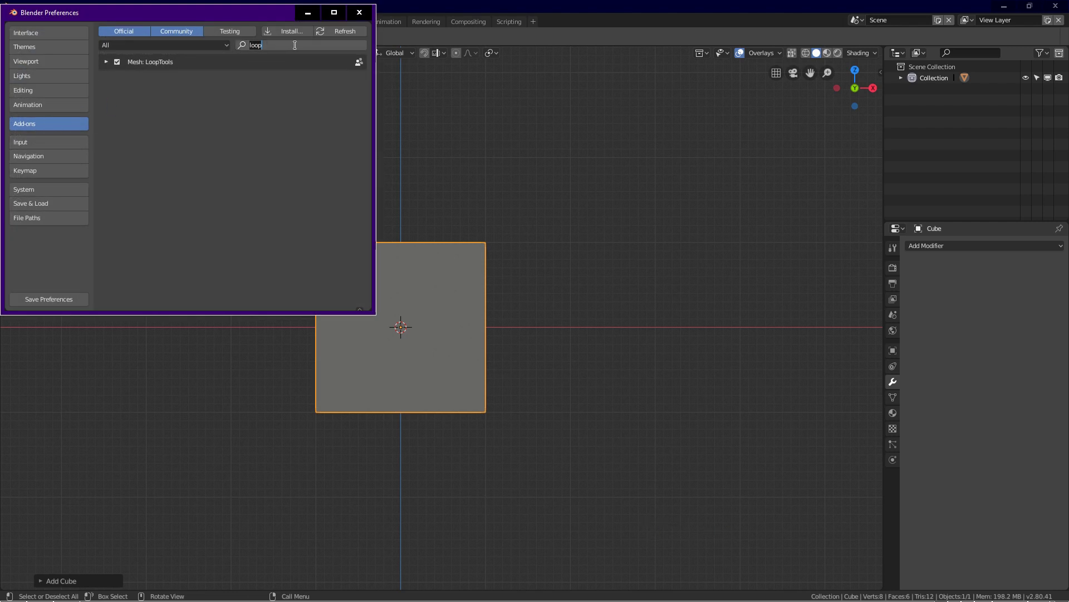
pyautogui.click(203, 121)
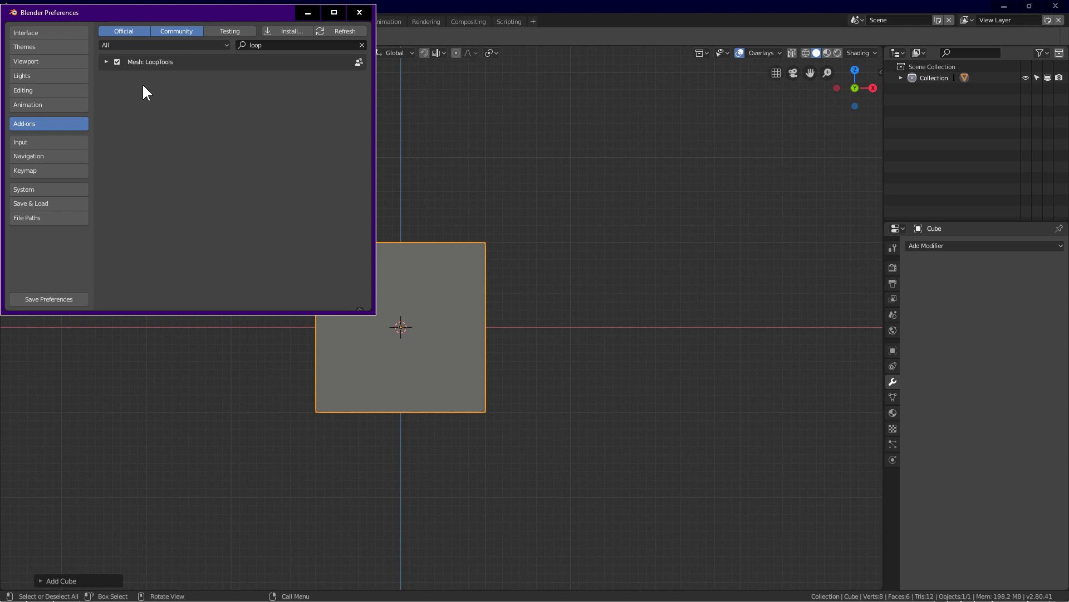
pyautogui.click(117, 62)
pyautogui.click(61, 294)
pyautogui.click(360, 12)
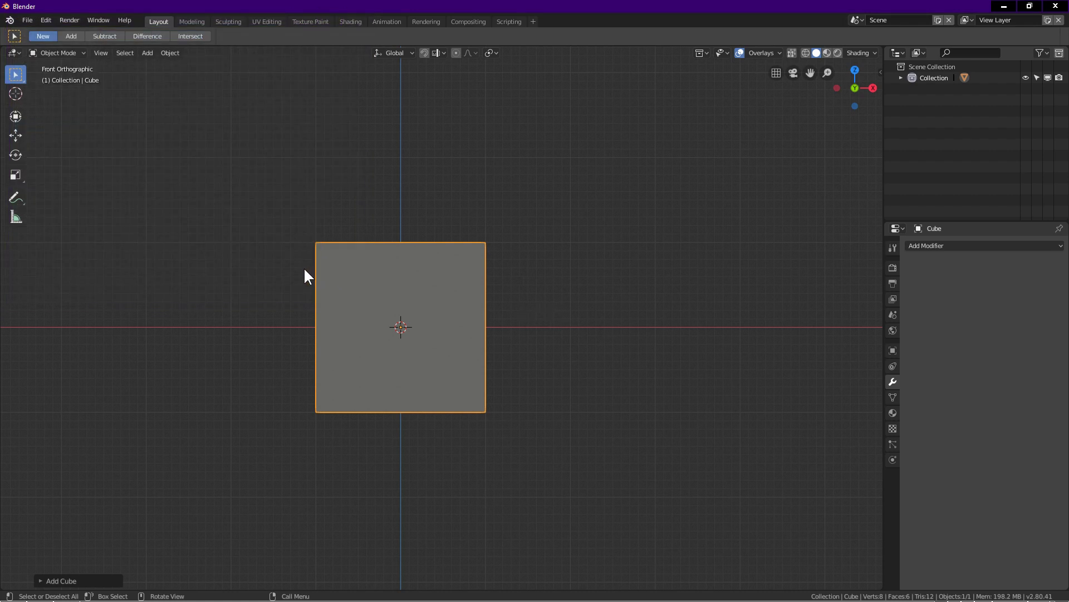
# Delete the cube and add a mesh plane in its place, working in top view
pyautogui.press('KP_7')
pyautogui.click(468, 330)
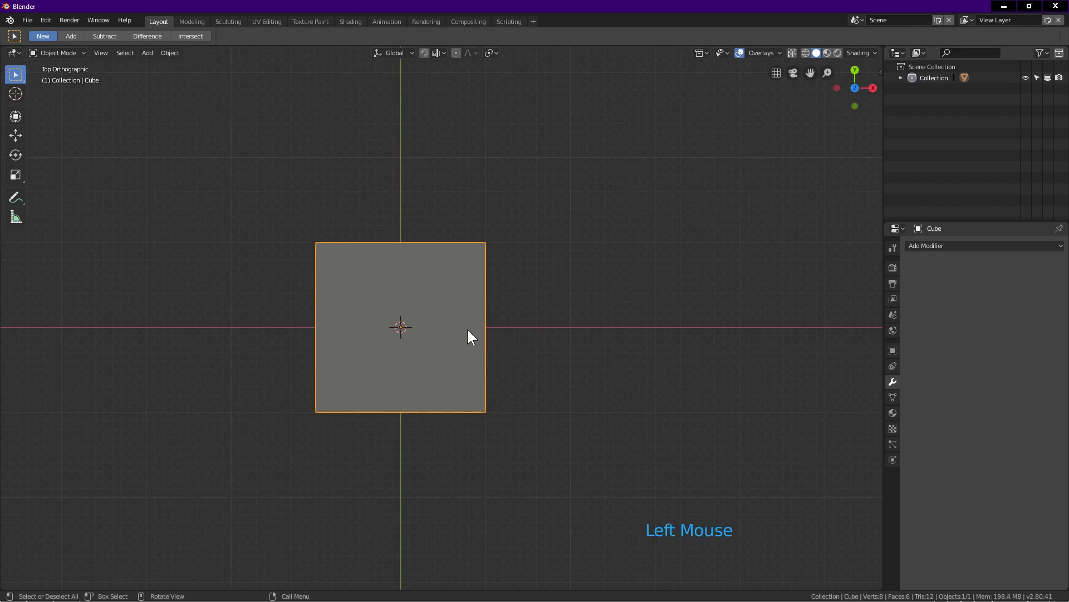
pyautogui.press('x')
pyautogui.click(616, 333)
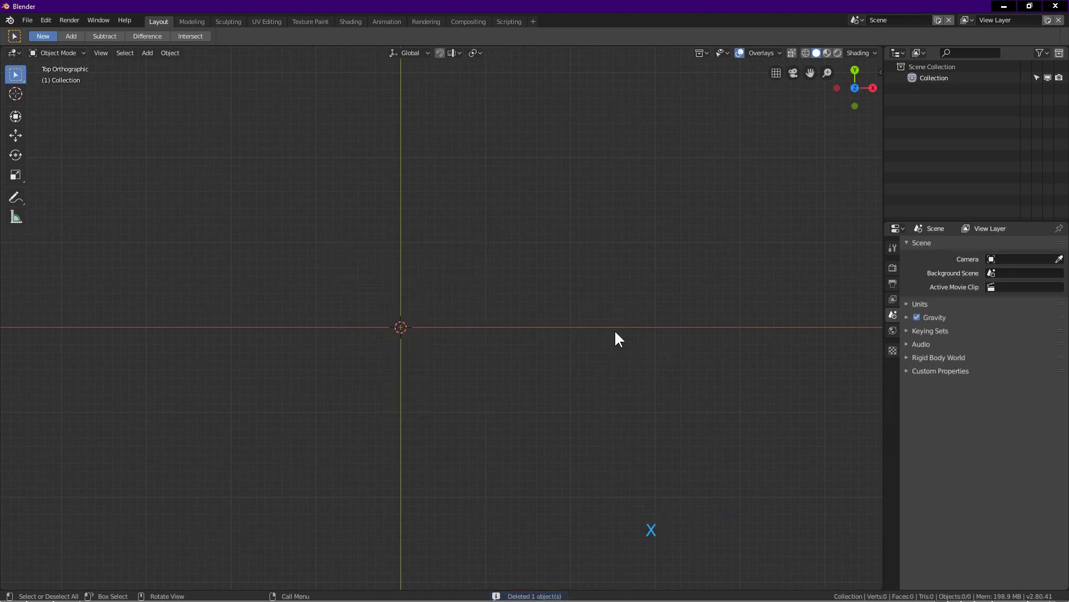
pyautogui.hotkey('shift', 'a')
pyautogui.moveTo(615, 332)
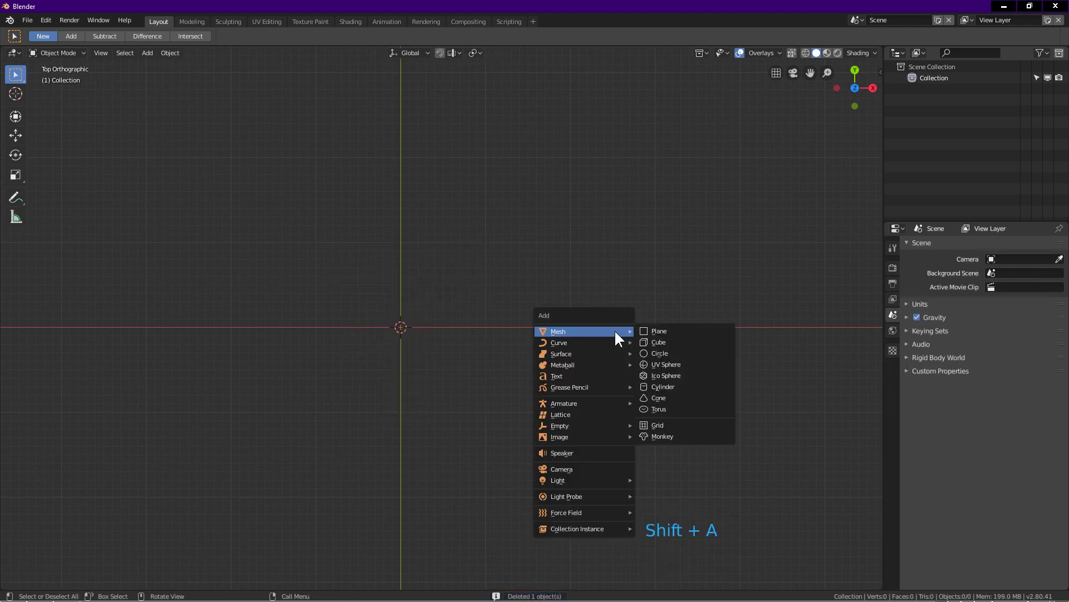
pyautogui.click(684, 331)
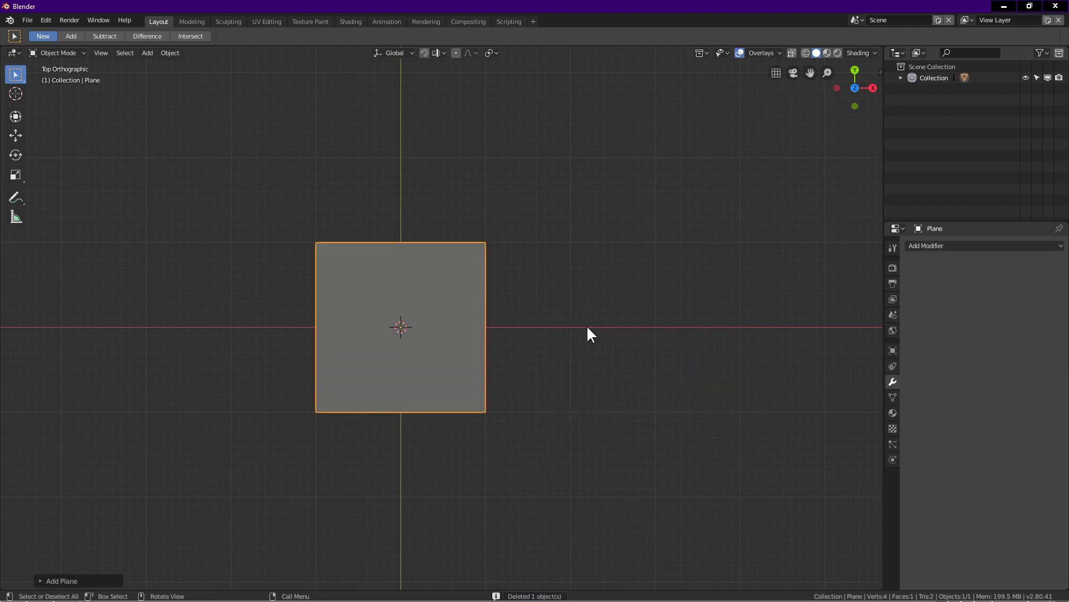
# In Edit Mode, rotate the plane's mesh by -90° in the right view so it stands upright
pyautogui.press('Tab')
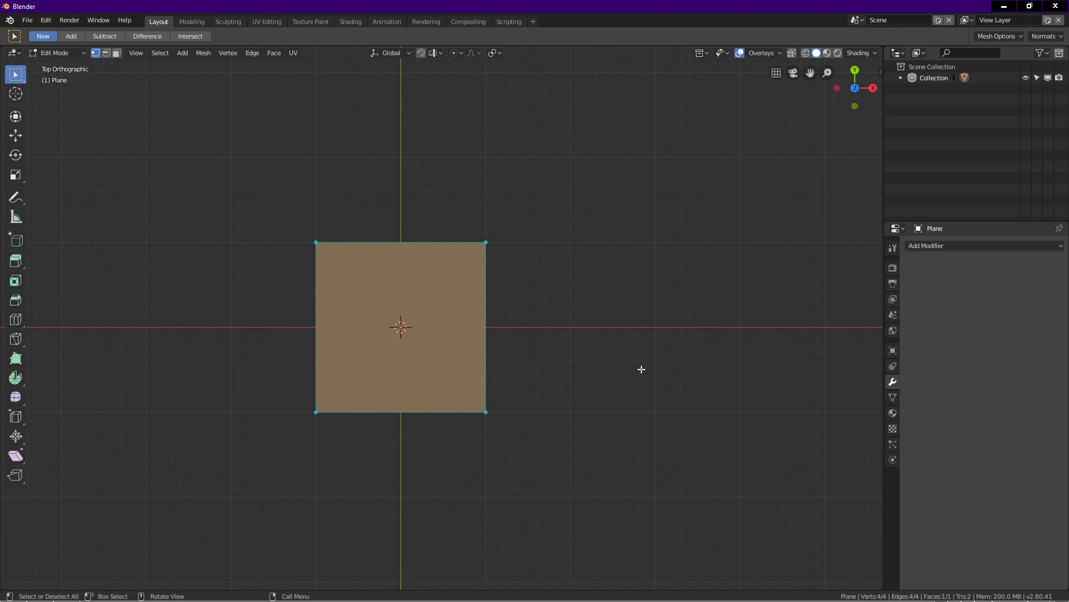
pyautogui.press('KP_3')
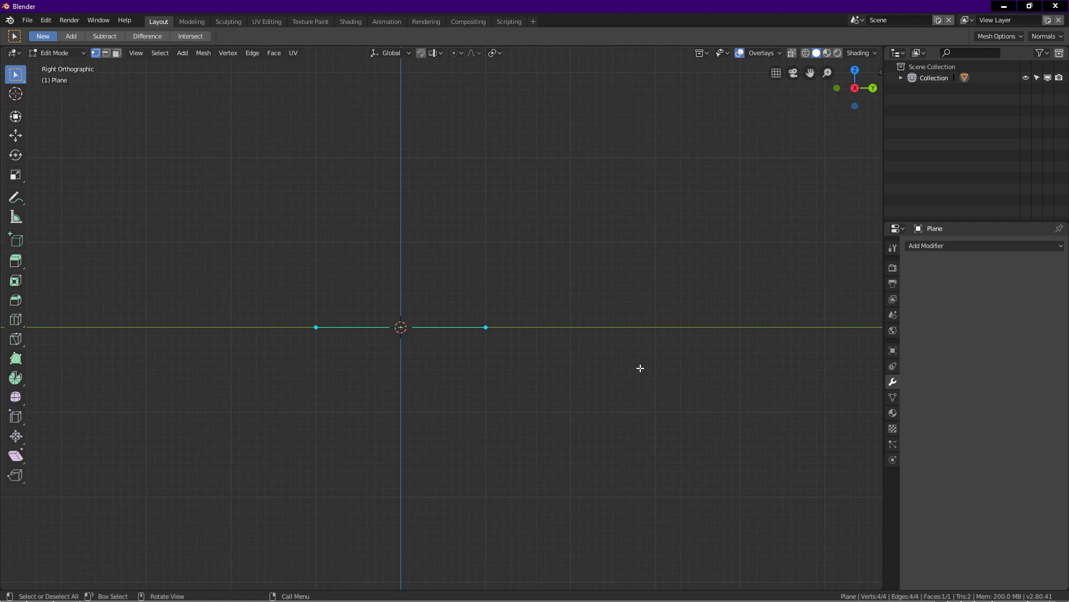
pyautogui.press('r')
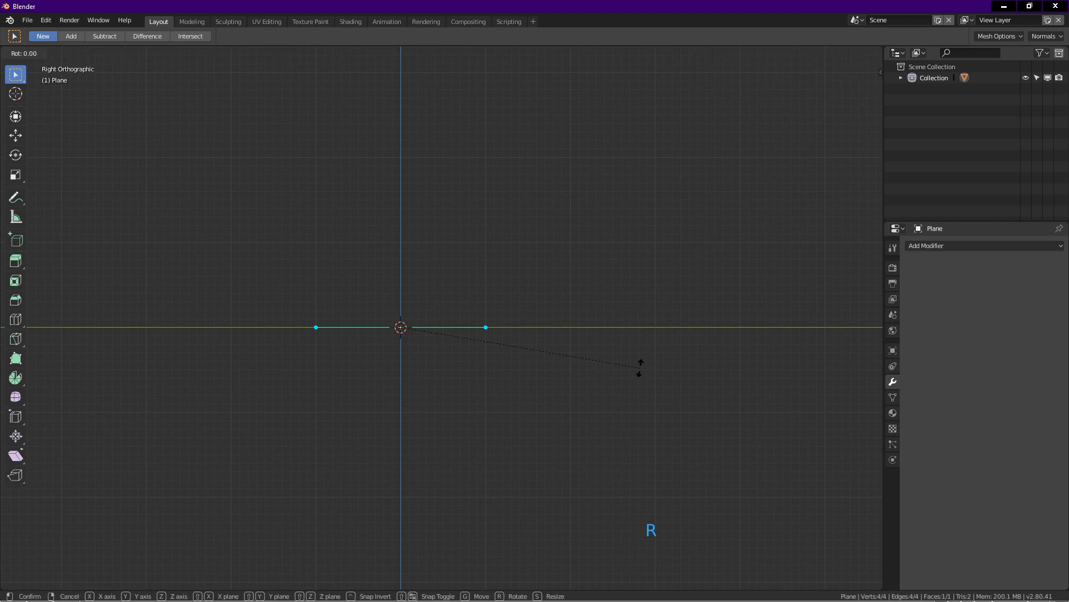
pyautogui.write('90')
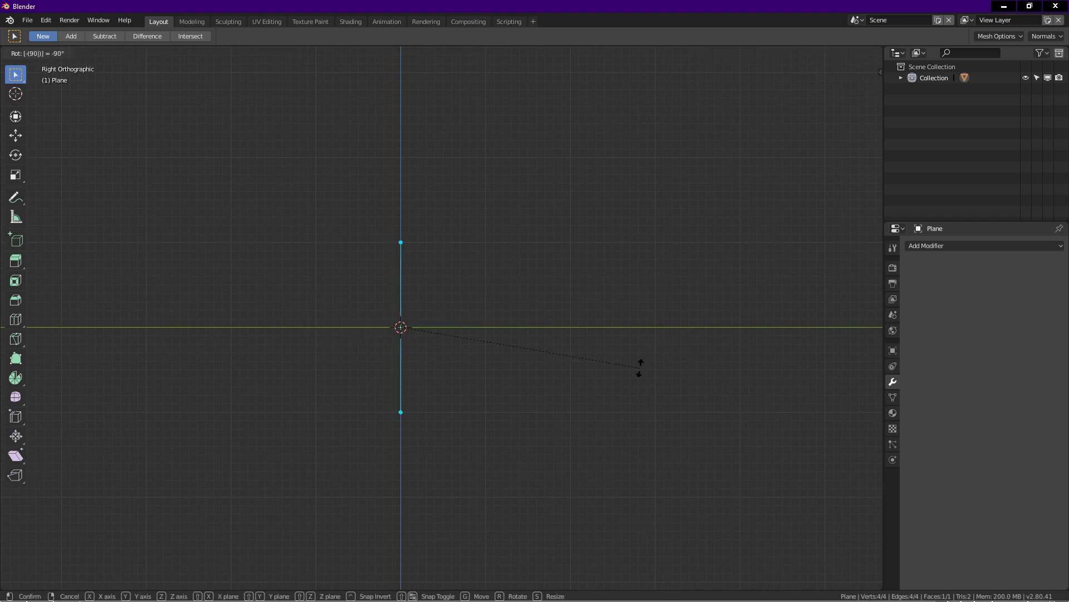
pyautogui.press('Return')
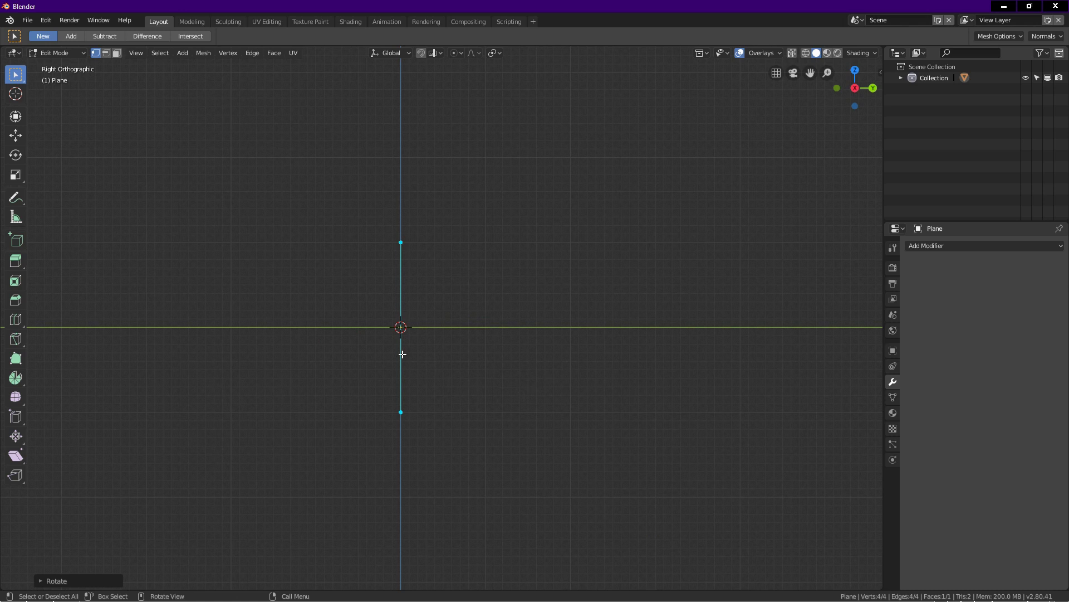
pyautogui.moveTo(378, 355); pyautogui.dragTo(504, 393, button='middle')
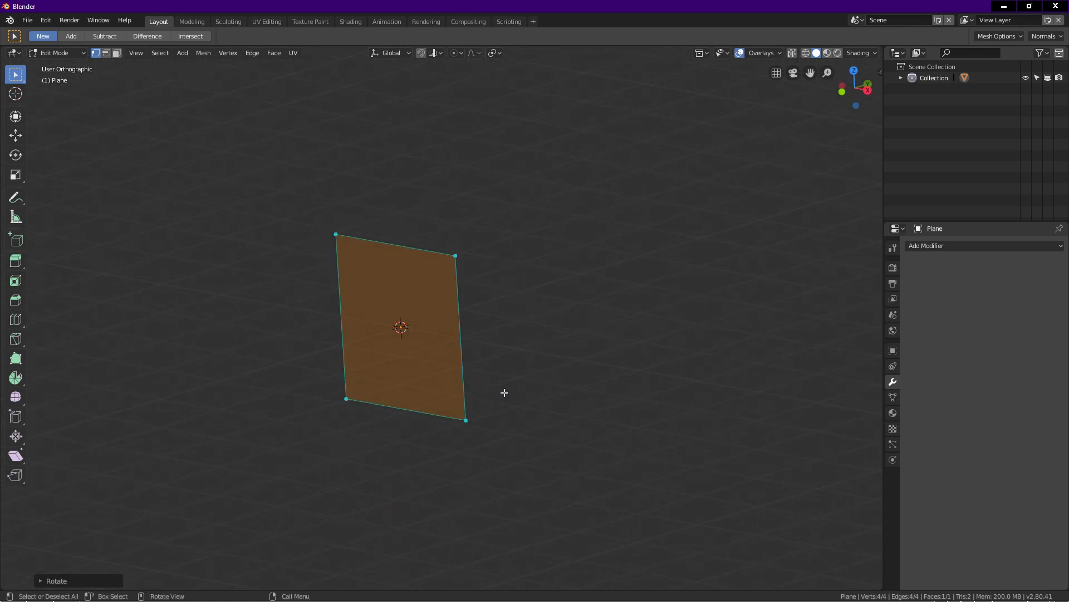
pyautogui.moveTo(315, 318); pyautogui.dragTo(423, 356, button='middle')
# In front view, scale the plane's mesh by 2 along the X axis
pyautogui.press('KP_1')
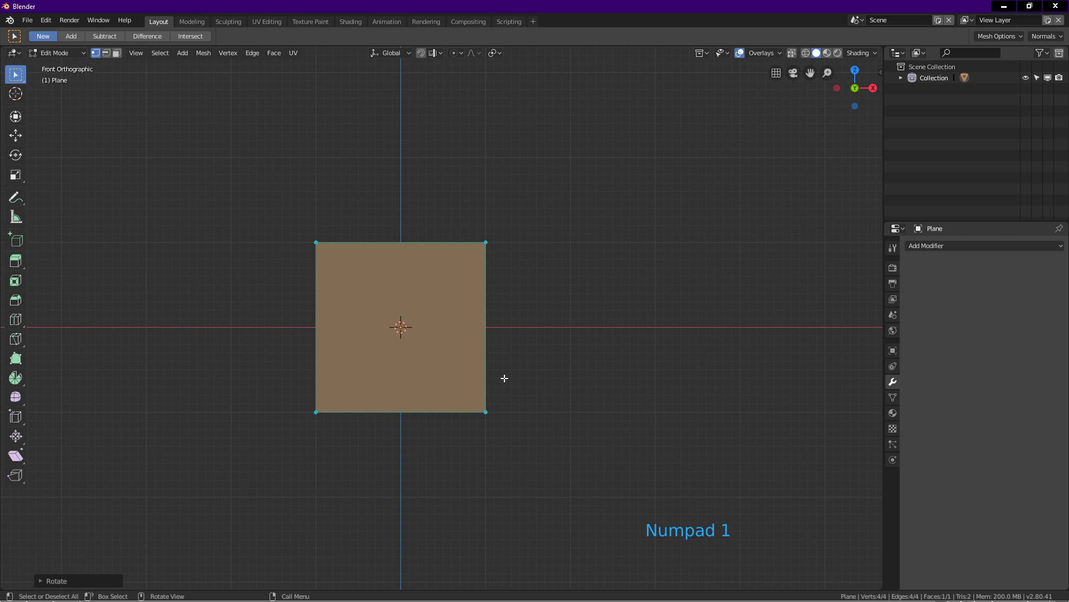
pyautogui.scroll(1, 505, 379)
pyautogui.scroll(-1, 505, 379)
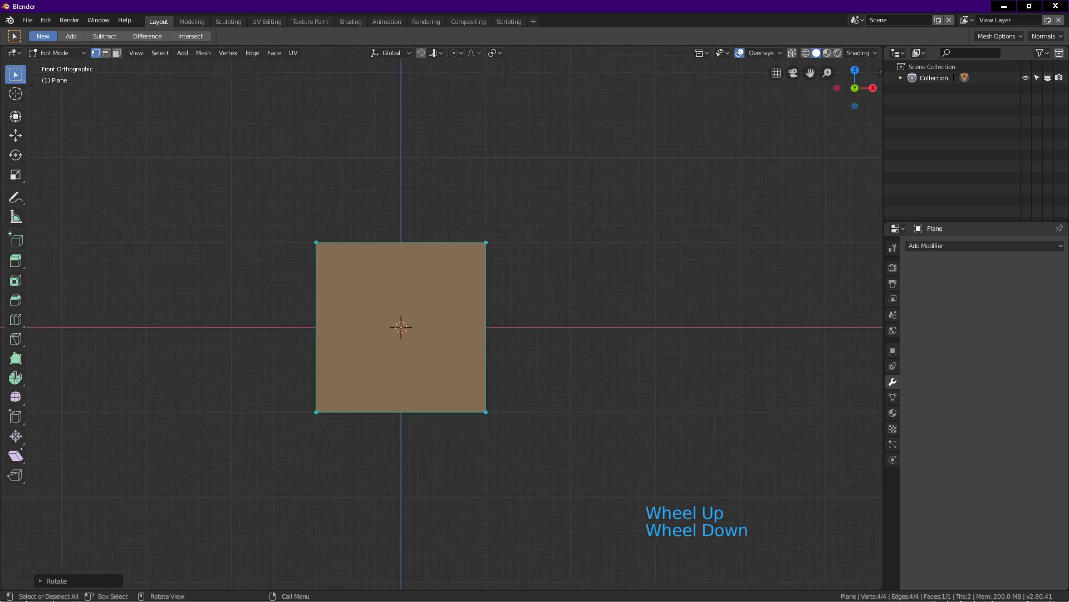
pyautogui.press('s')
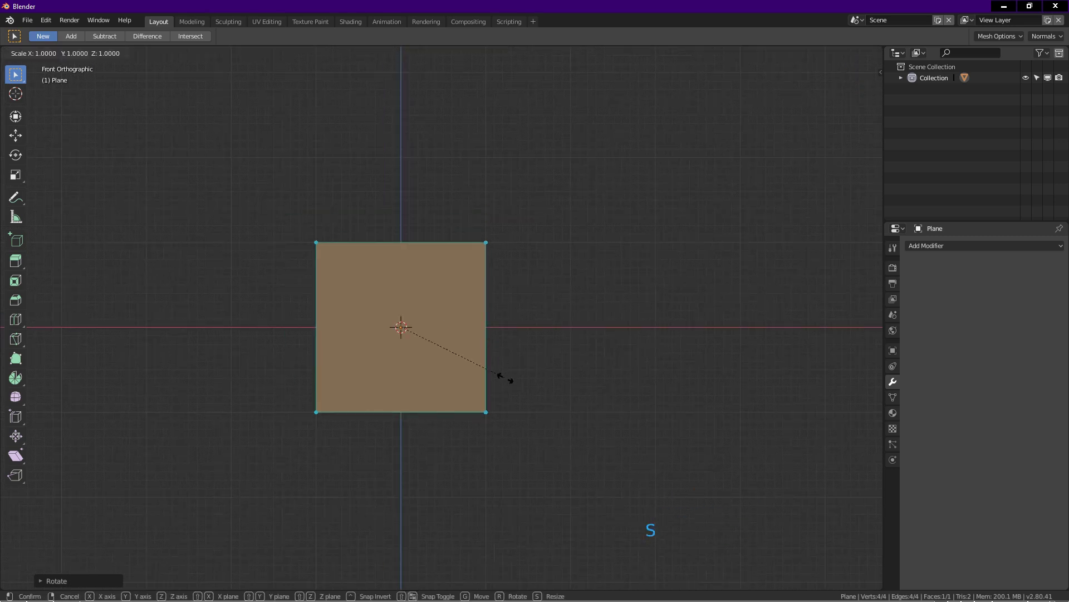
pyautogui.press('2')
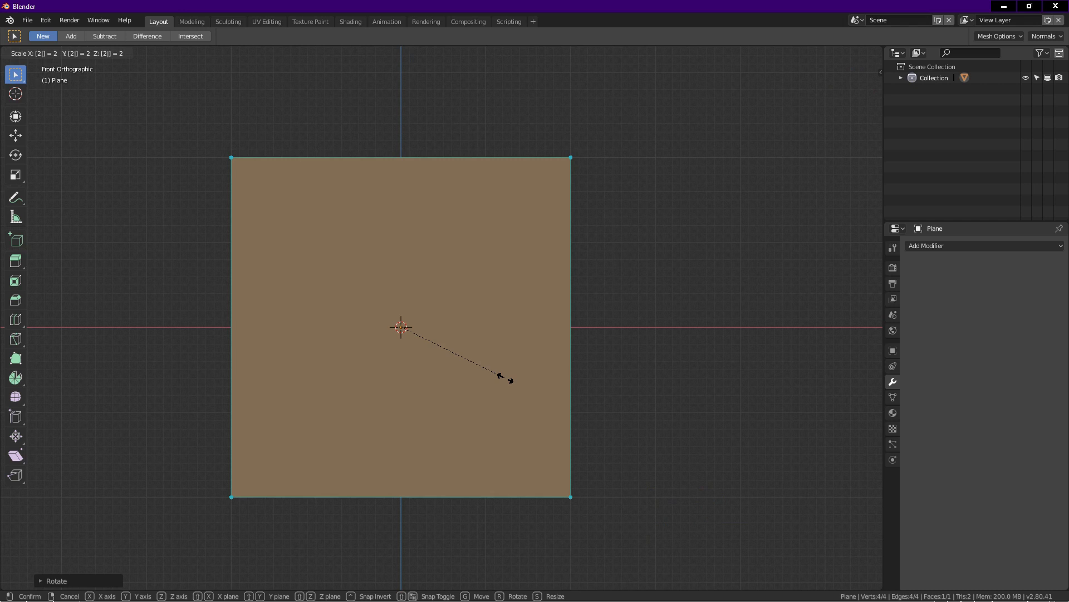
pyautogui.press('x')
pyautogui.press('Return')
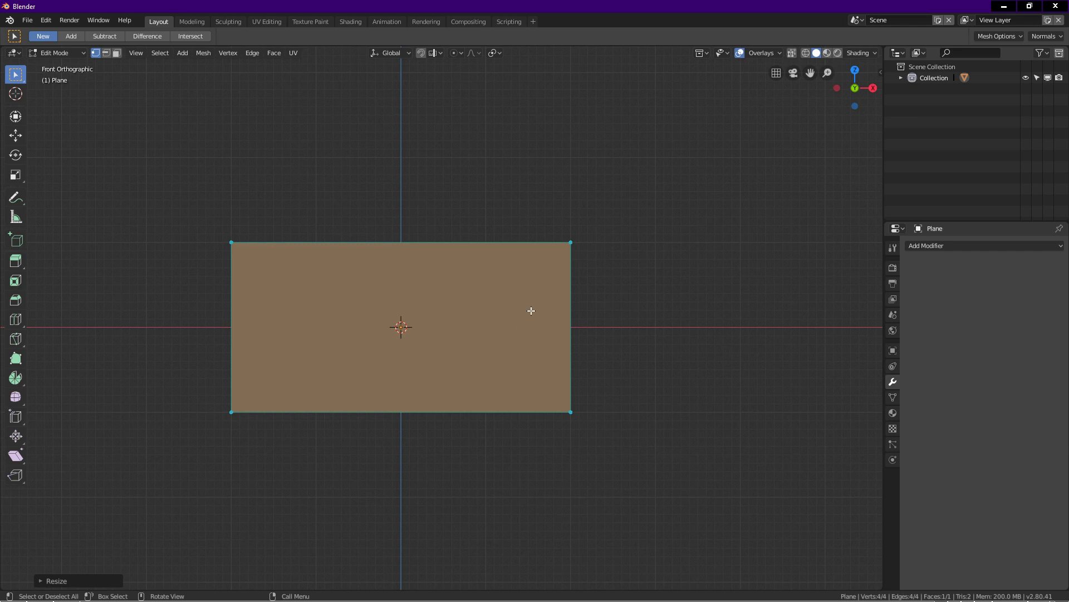
# Add a vertical loop cut through the exact middle of the plane
pyautogui.hotkey('ctrl', 'r')
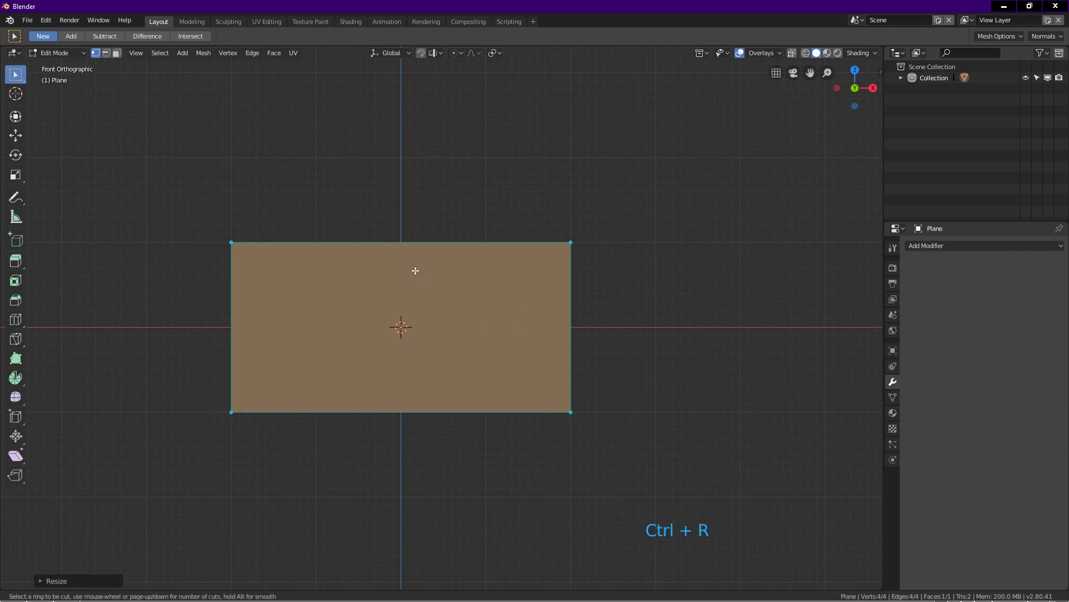
pyautogui.click(391, 256)
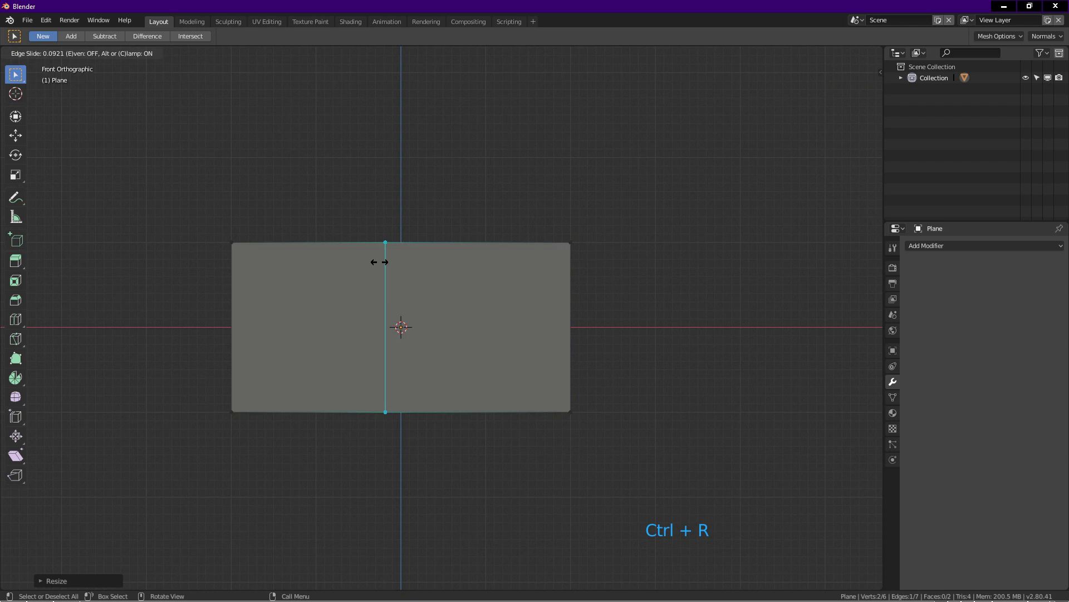
pyautogui.rightClick(435, 274)
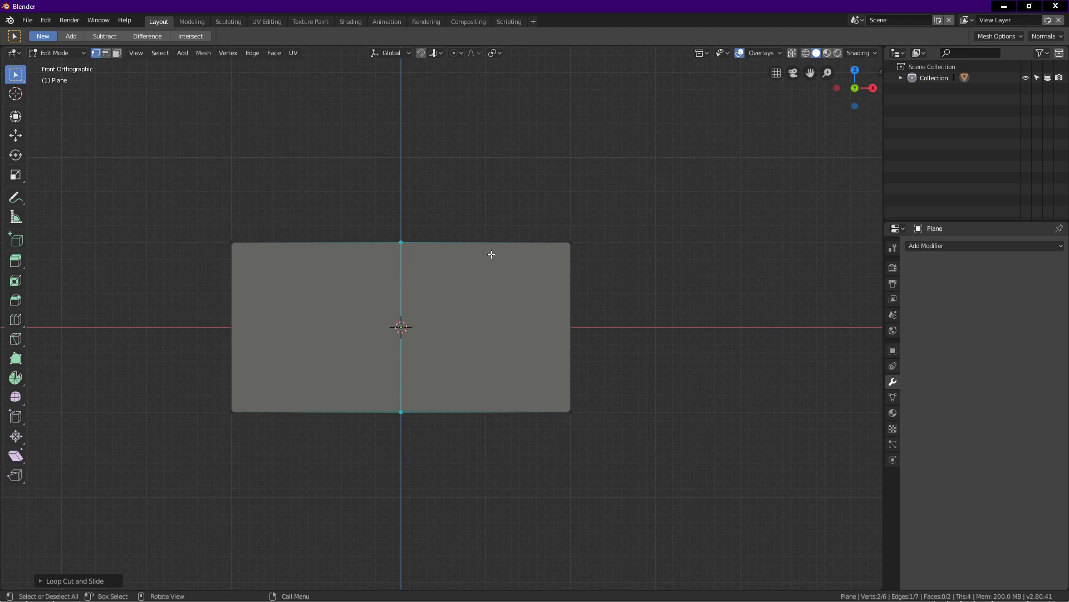
# Subdivide the whole mesh and set the number of cuts to 7
pyautogui.press('a')
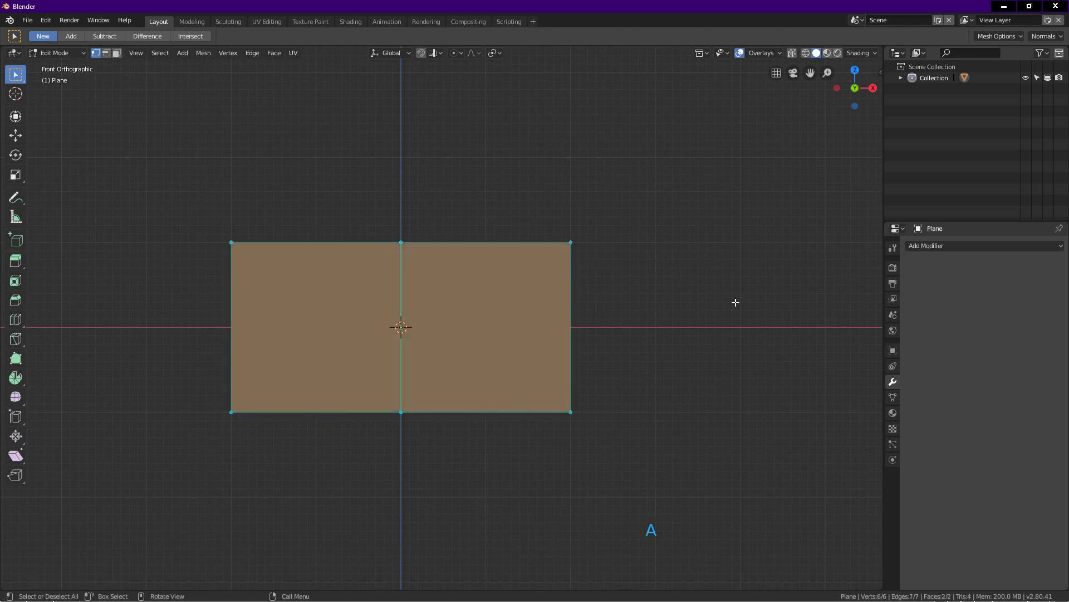
pyautogui.rightClick(699, 295)
pyautogui.click(699, 298)
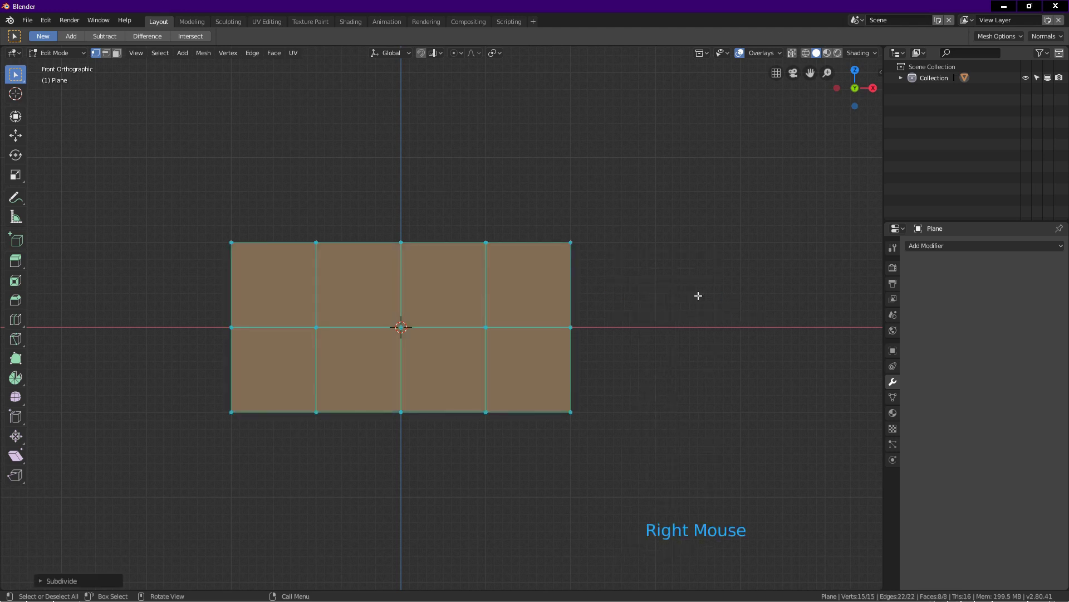
pyautogui.click(86, 579)
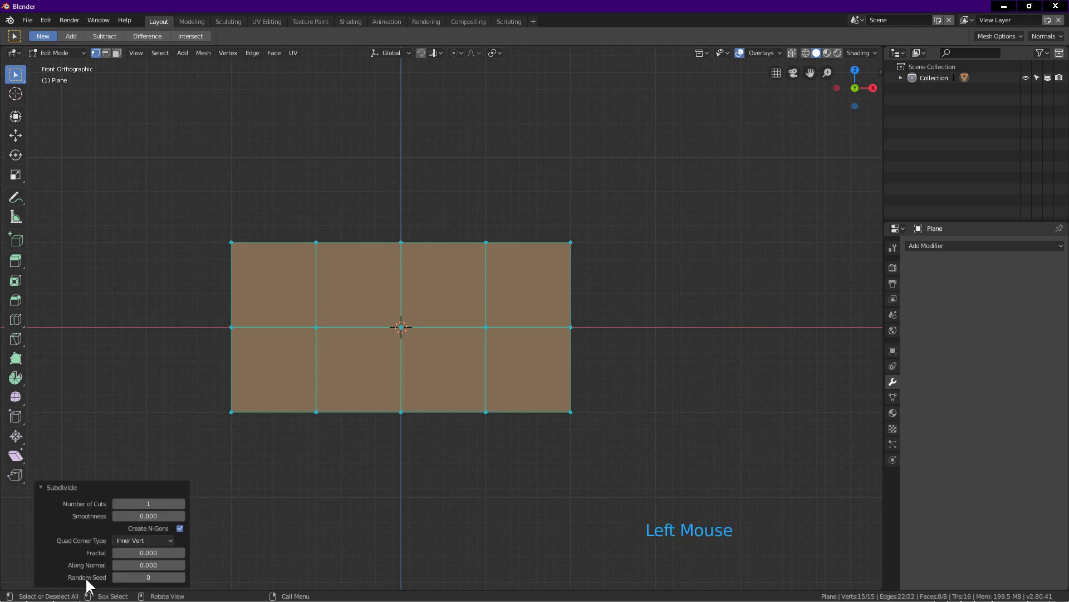
pyautogui.doubleClick(156, 504)
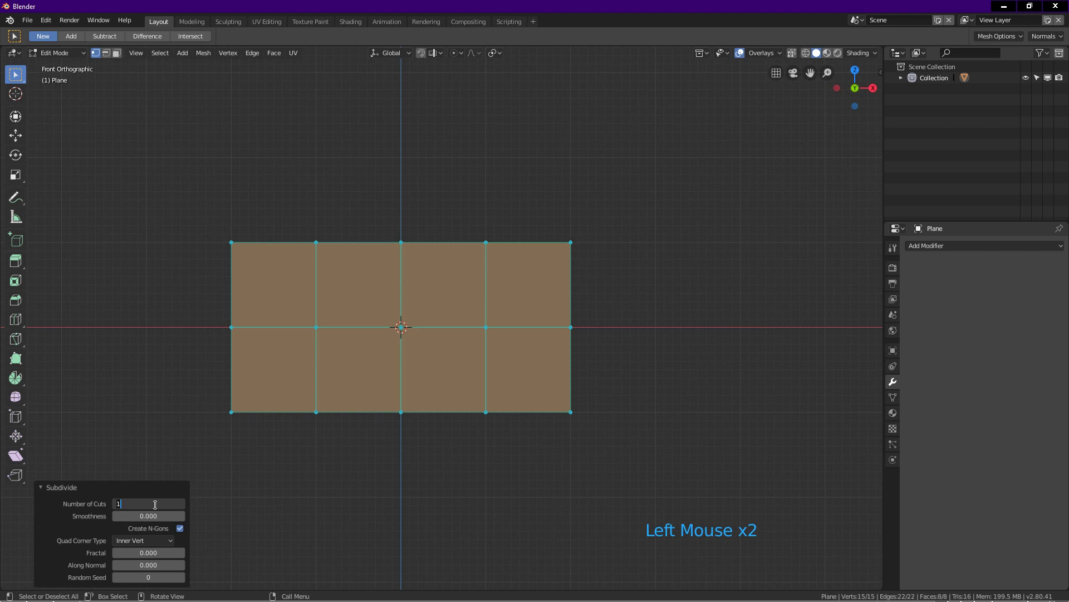
pyautogui.write('7')
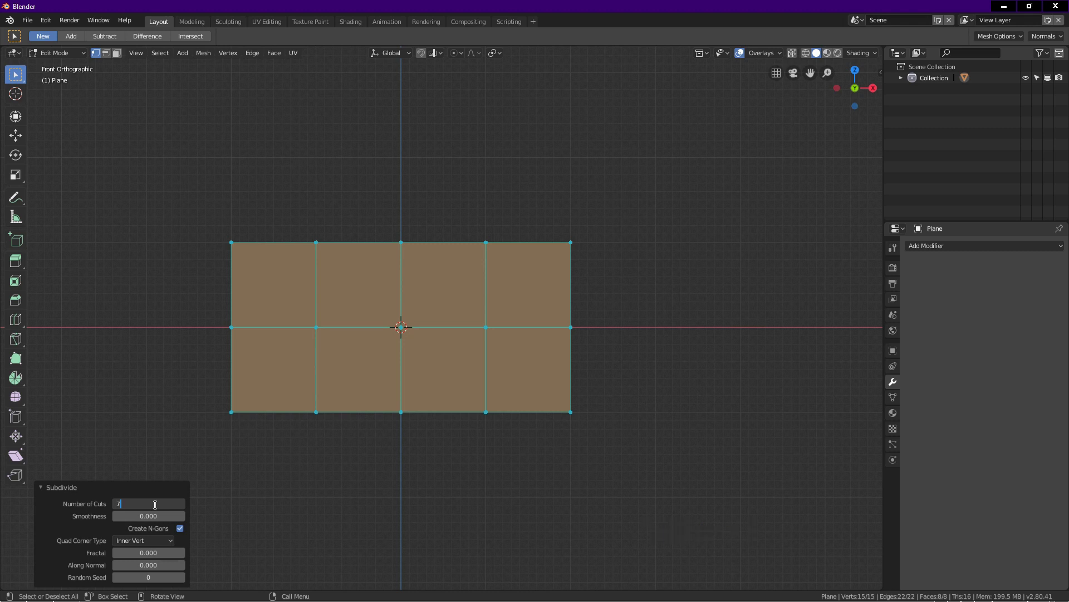
pyautogui.press('Return')
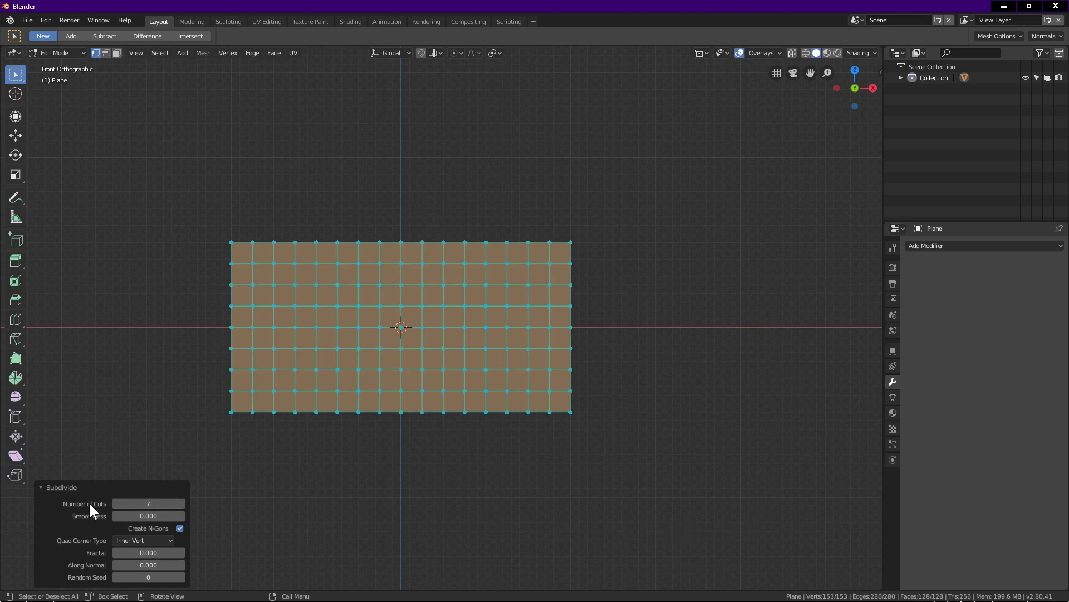
pyautogui.click(88, 487)
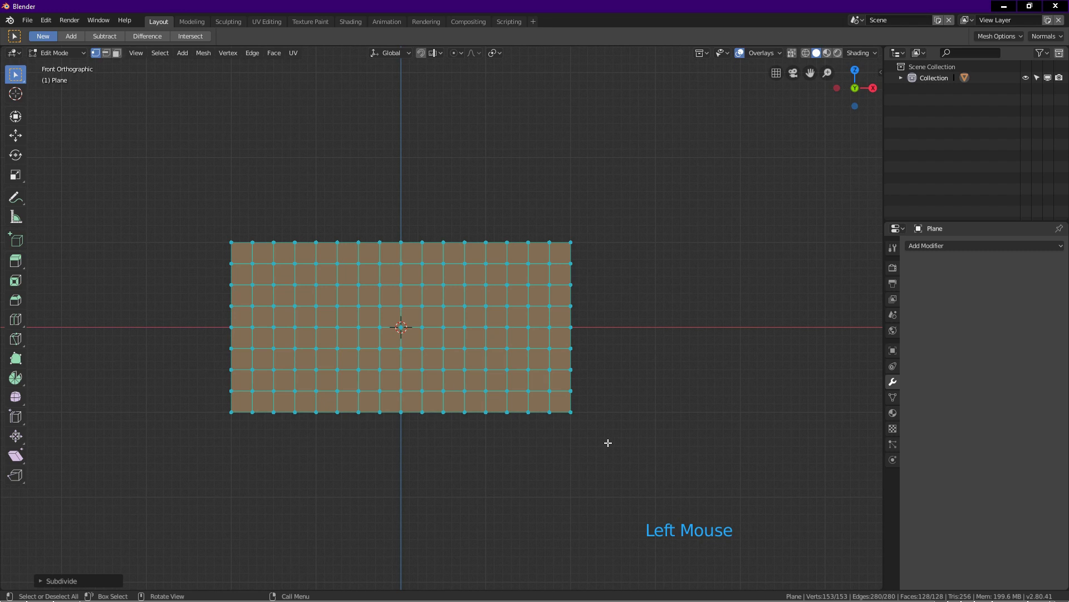
# Scale the two vertices either side of centre in the second row from the plane's lower edge apart by about 1.205
pyautogui.scroll(-2, 417, 389)
pyautogui.scroll(3, 418, 389)
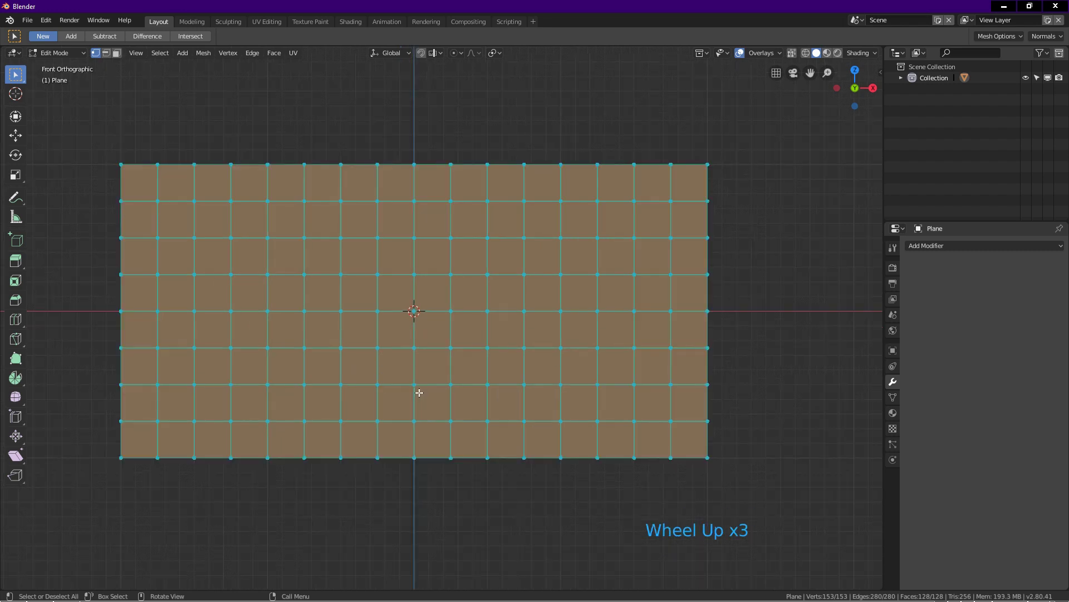
pyautogui.click(343, 386)
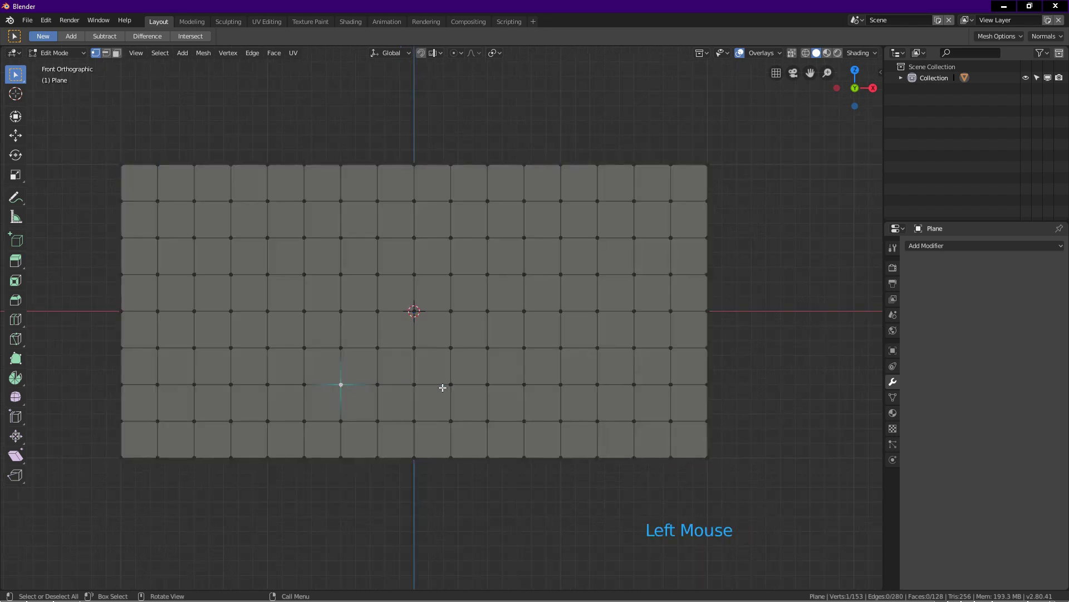
pyautogui.keyDown('shift'); pyautogui.click(494, 390); pyautogui.keyUp('shift')
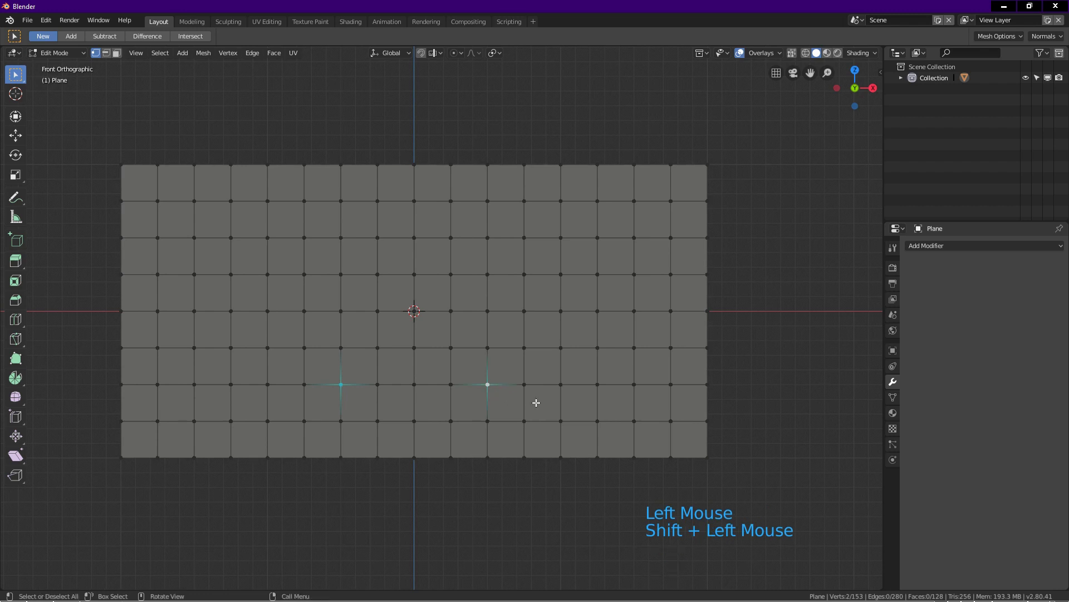
pyautogui.press('s')
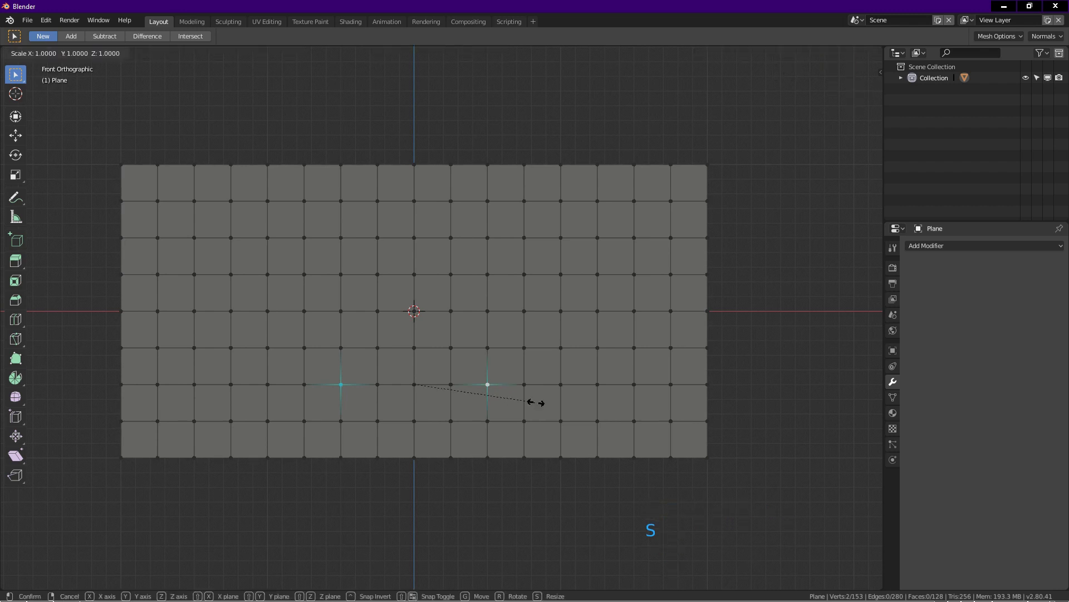
pyautogui.press('shift')
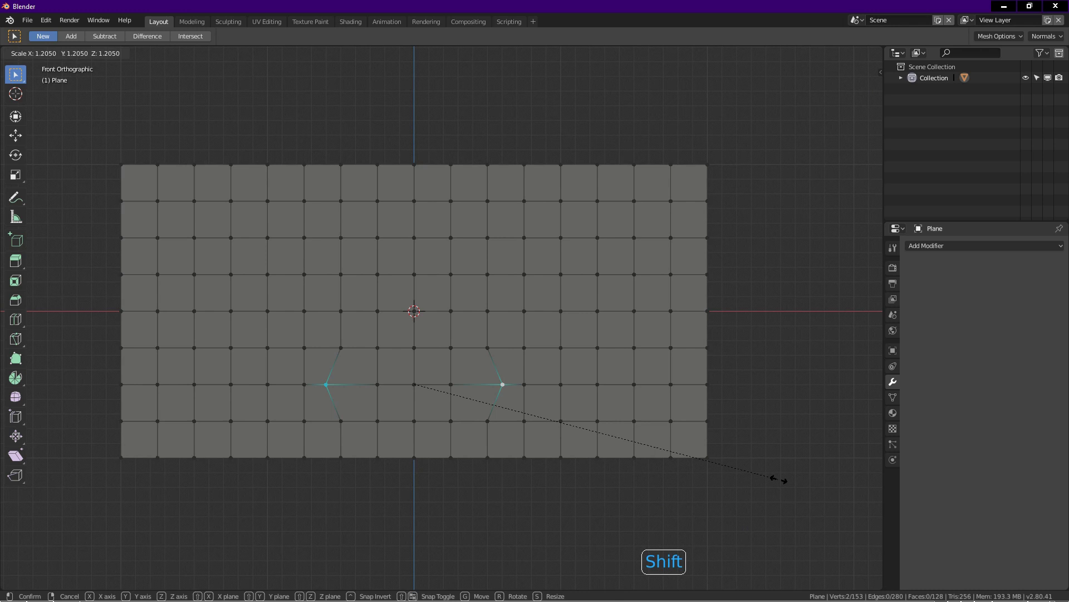
pyautogui.click(774, 479)
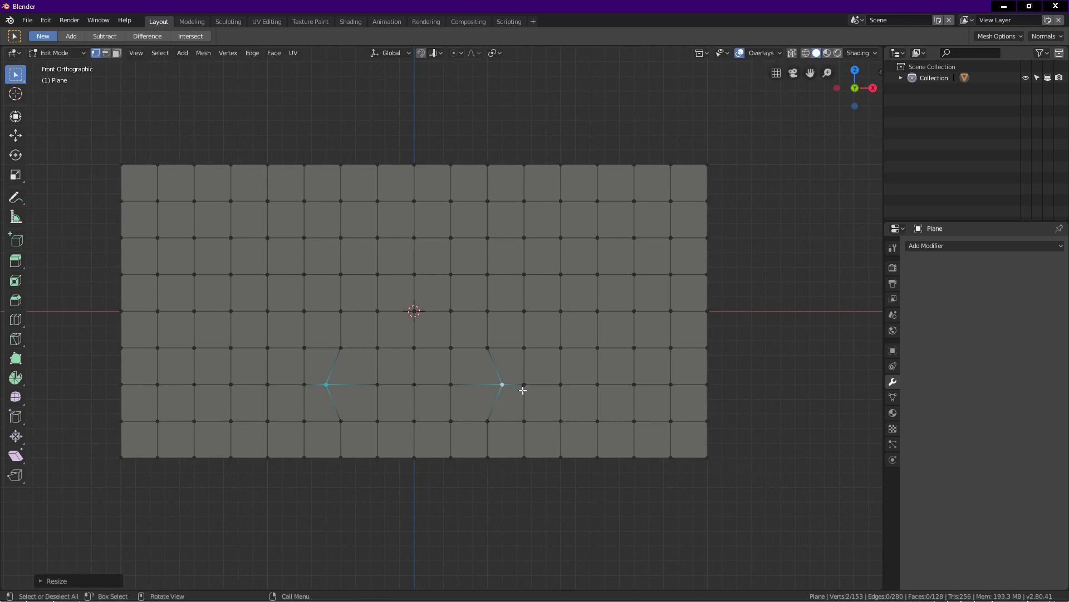
# Select the four-by-two block of faces bounded by the two widened vertices and inset it slightly to outline the slot
pyautogui.click(341, 347)
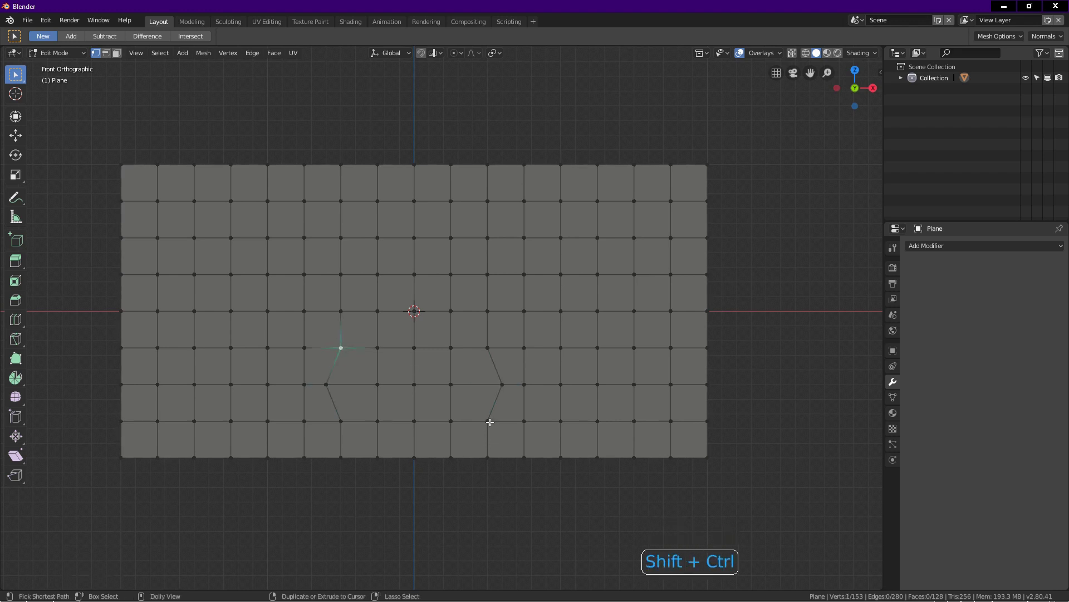
pyautogui.keyDown('ctrl'); pyautogui.keyDown('shift'); pyautogui.click(488, 421); pyautogui.keyUp('shift'); pyautogui.keyUp('ctrl')
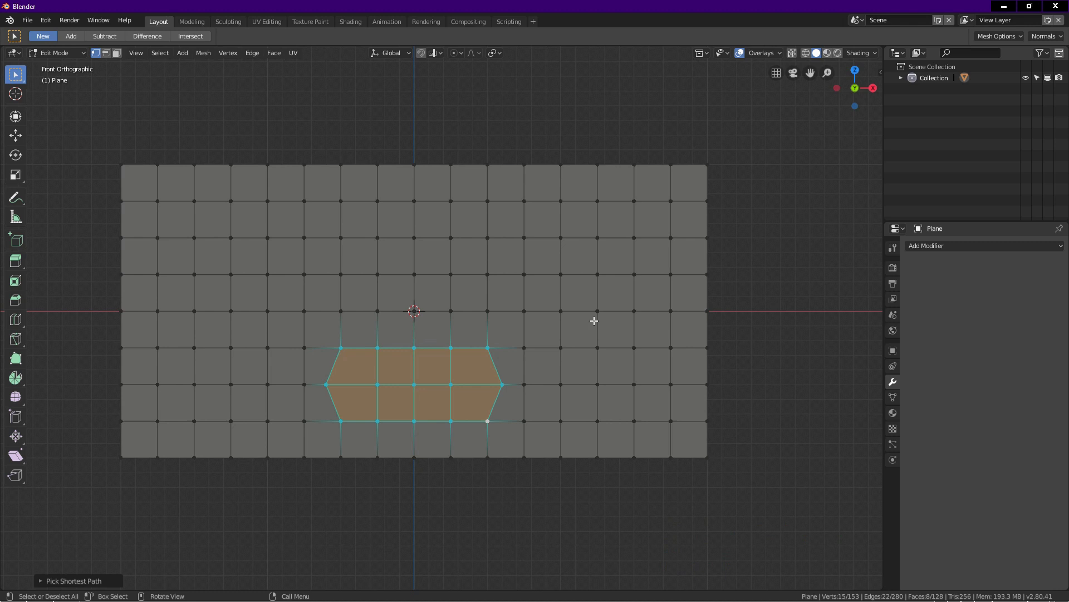
pyautogui.press('i')
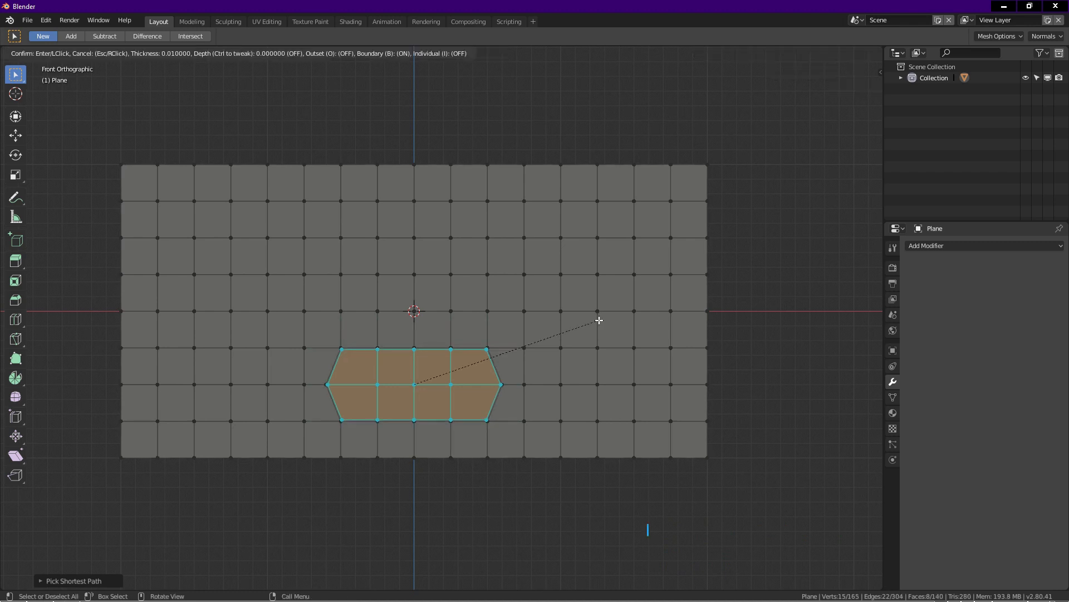
pyautogui.click(416, 429)
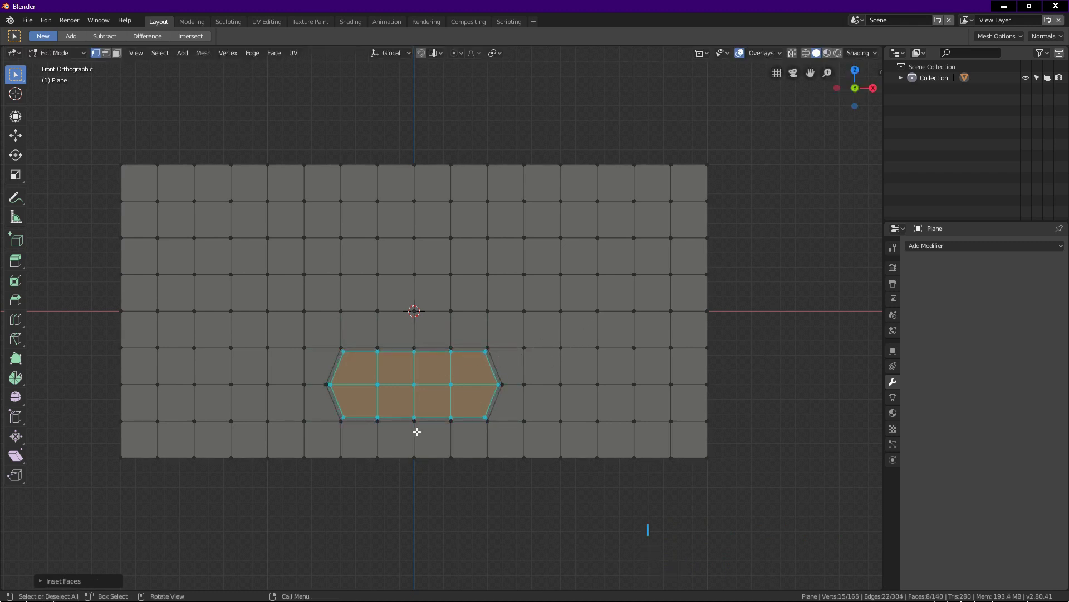
pyautogui.scroll(3, 401, 385)
pyautogui.scroll(1, 401, 385)
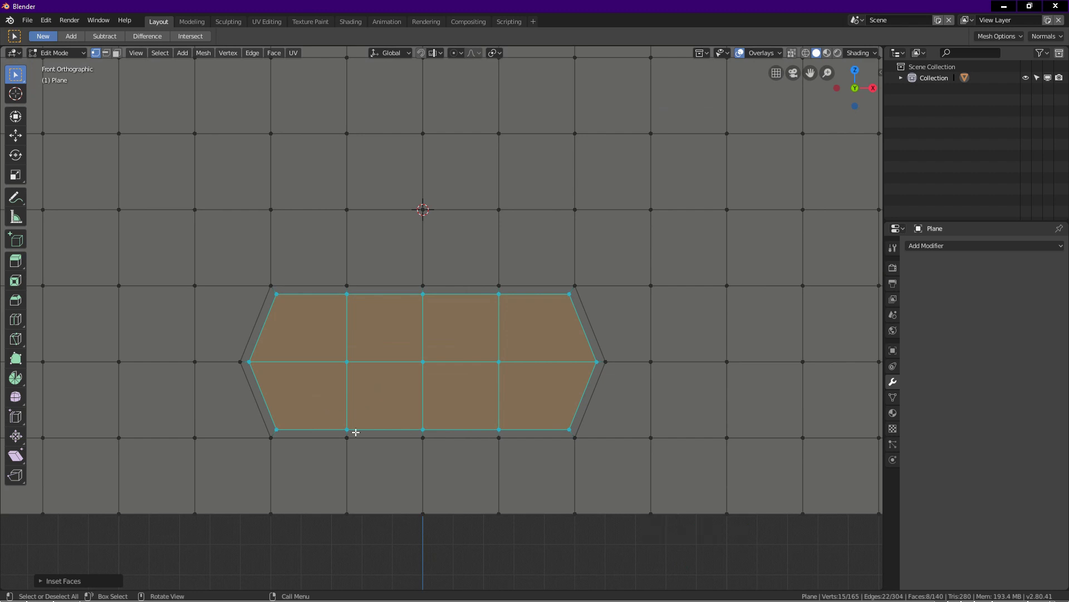
# Change the viewport's MatCap to the light brown clay sphere
pyautogui.moveTo(379, 438); pyautogui.dragTo(355, 298, button='middle')
pyautogui.click(858, 53)
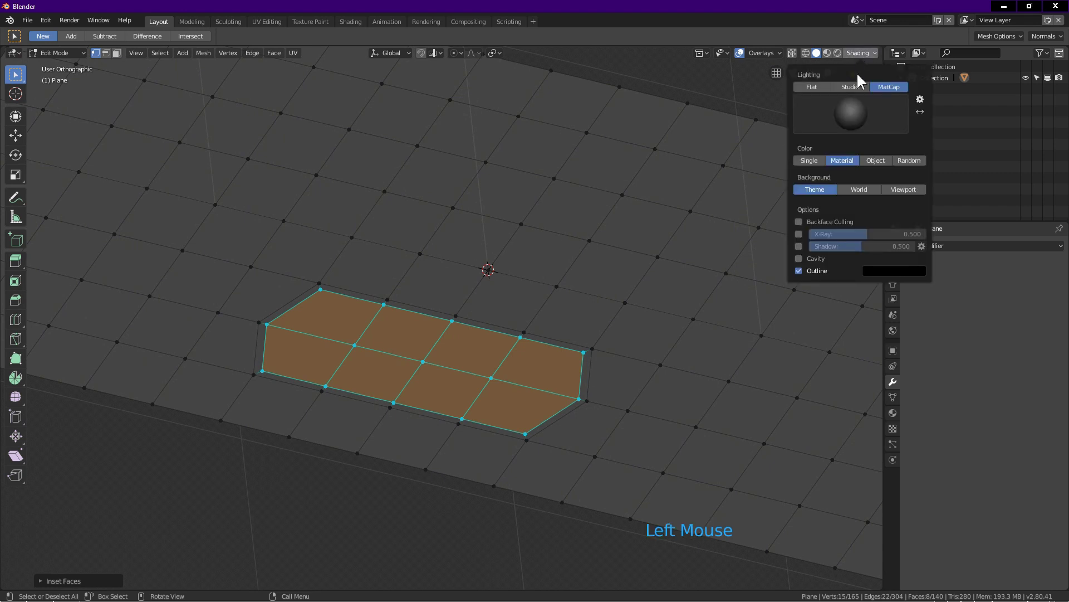
pyautogui.click(851, 113)
pyautogui.click(753, 154)
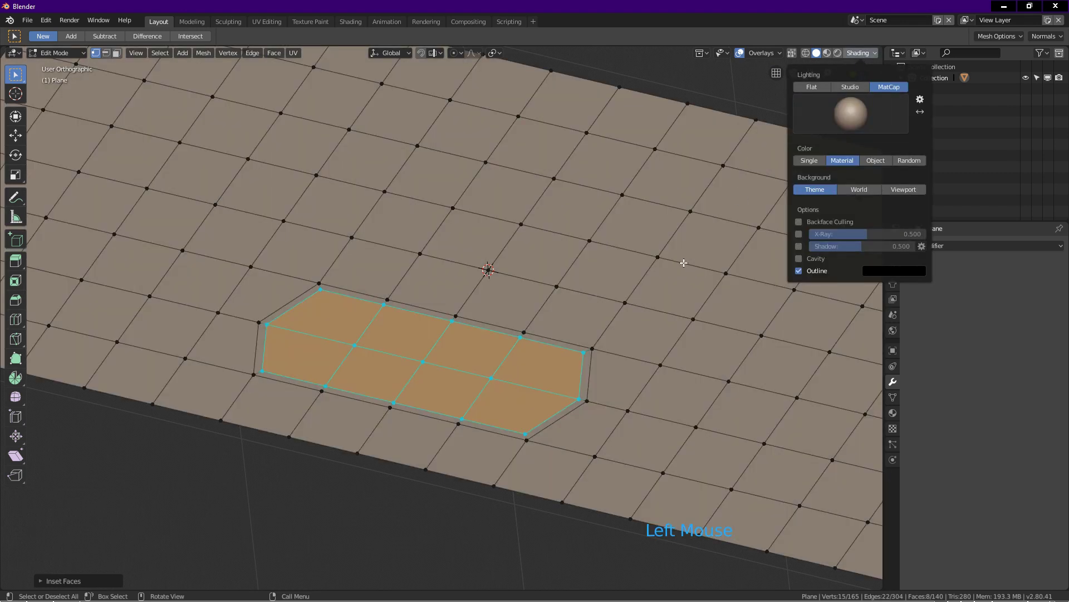
# Extrude the slot faces inward by a thin supporting strip and again by about 0.084 m for the slot's depth
pyautogui.scroll(2, 306, 312)
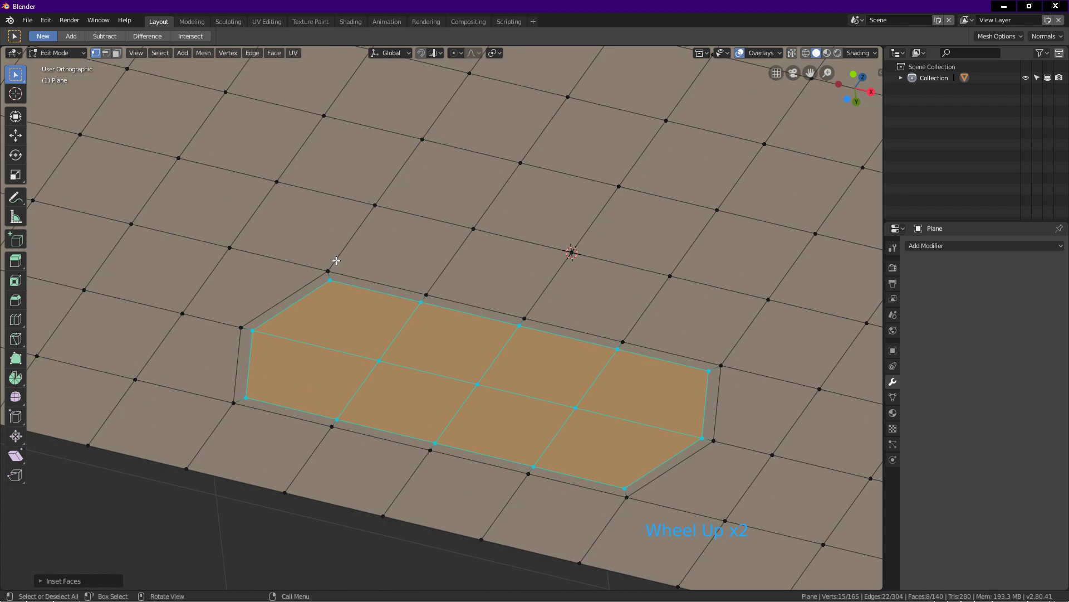
pyautogui.press('e')
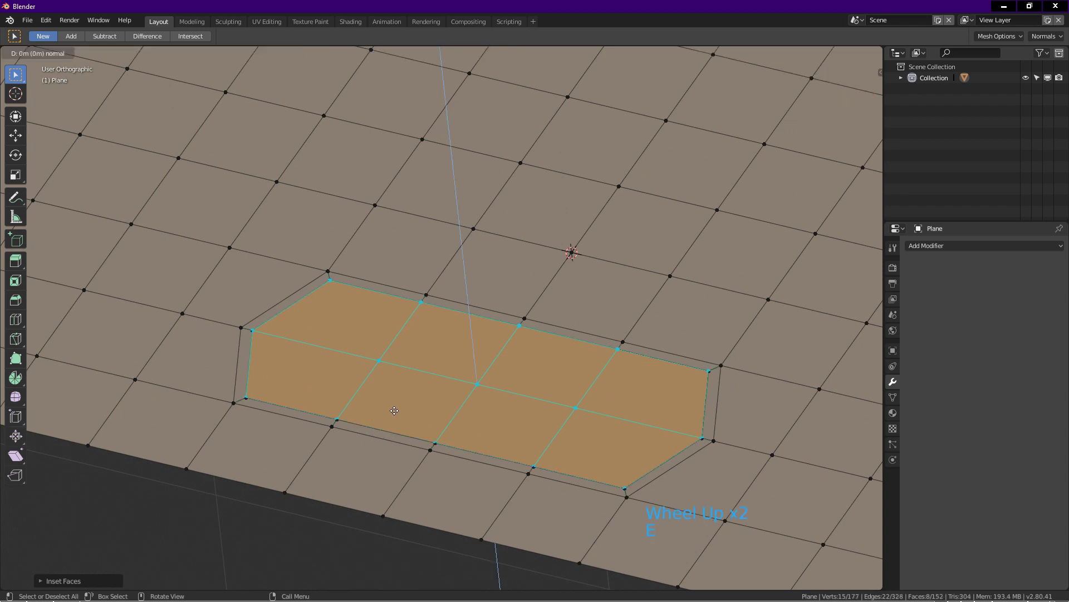
pyautogui.press('shift')
pyautogui.click(400, 455)
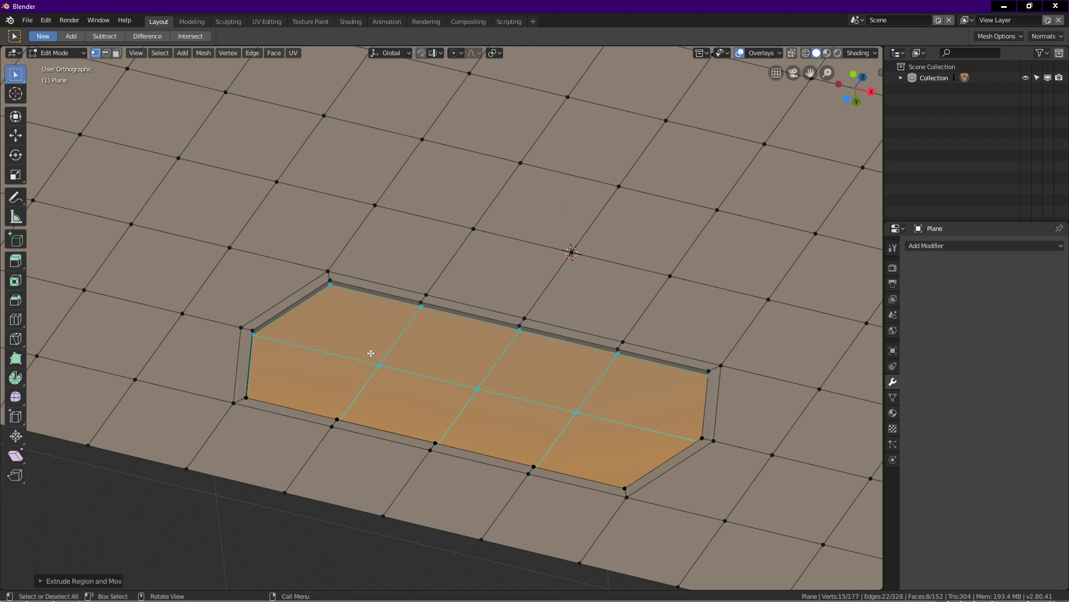
pyautogui.press('e')
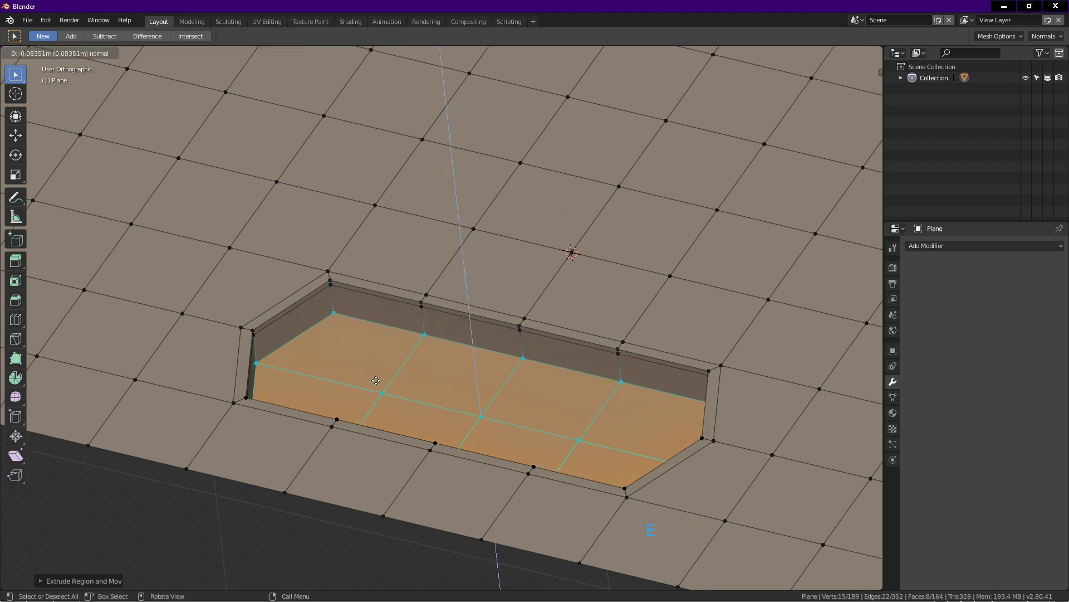
pyautogui.click(376, 381)
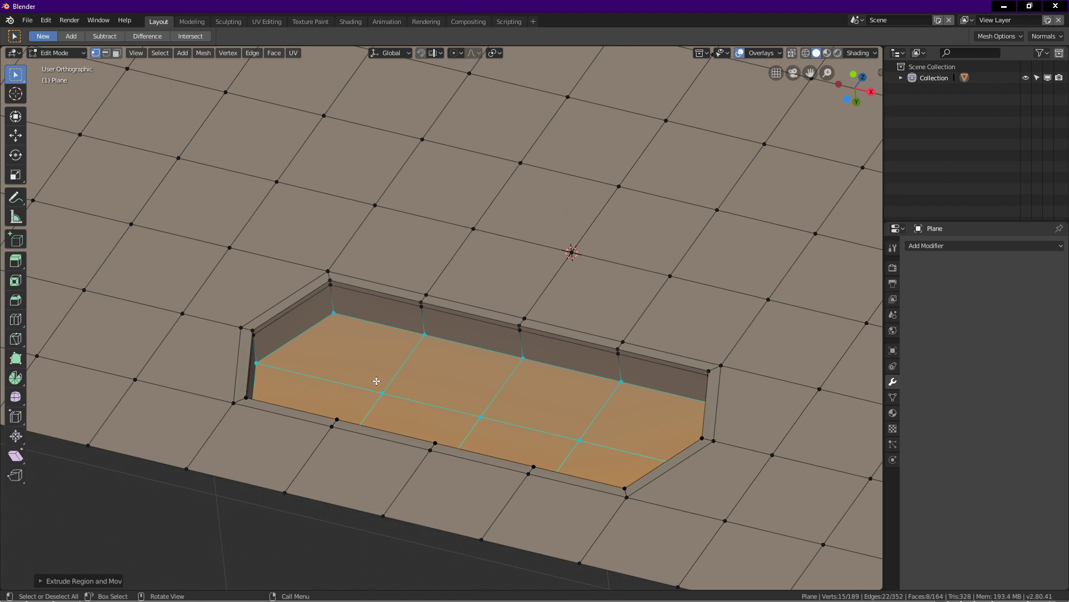
# Extrude the slot floor slightly deeper and inset it by about 0.023 to add supporting edges around the bottom
pyautogui.press('e')
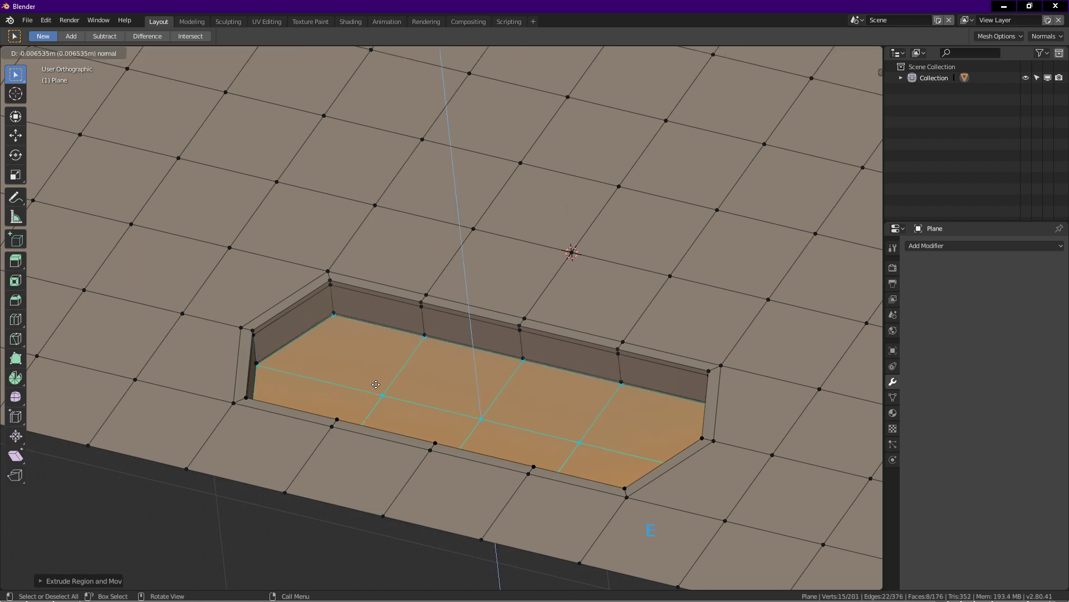
pyautogui.click(376, 386)
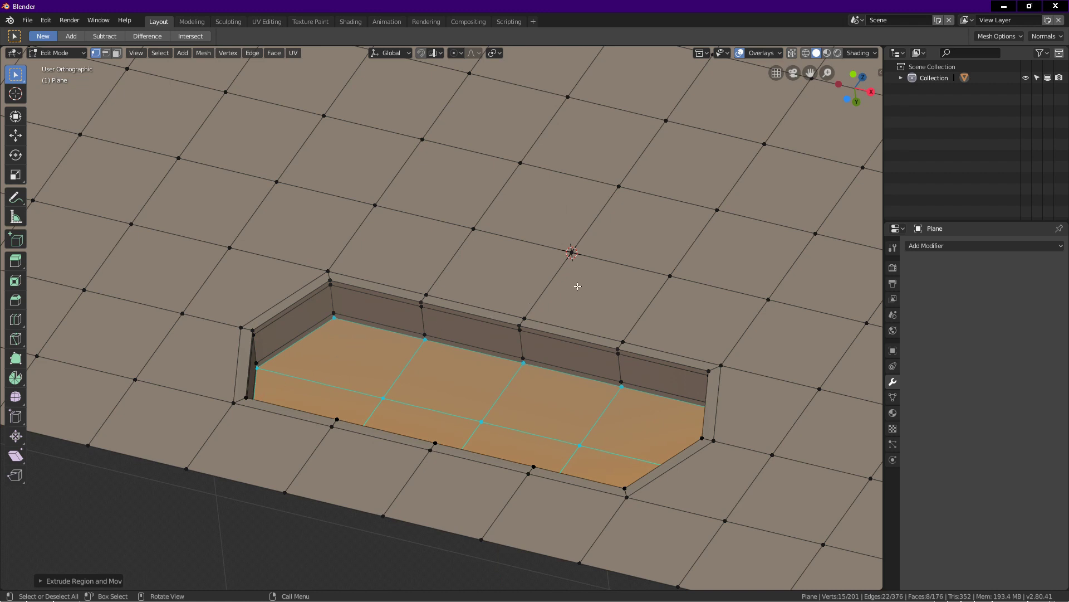
pyautogui.press('i')
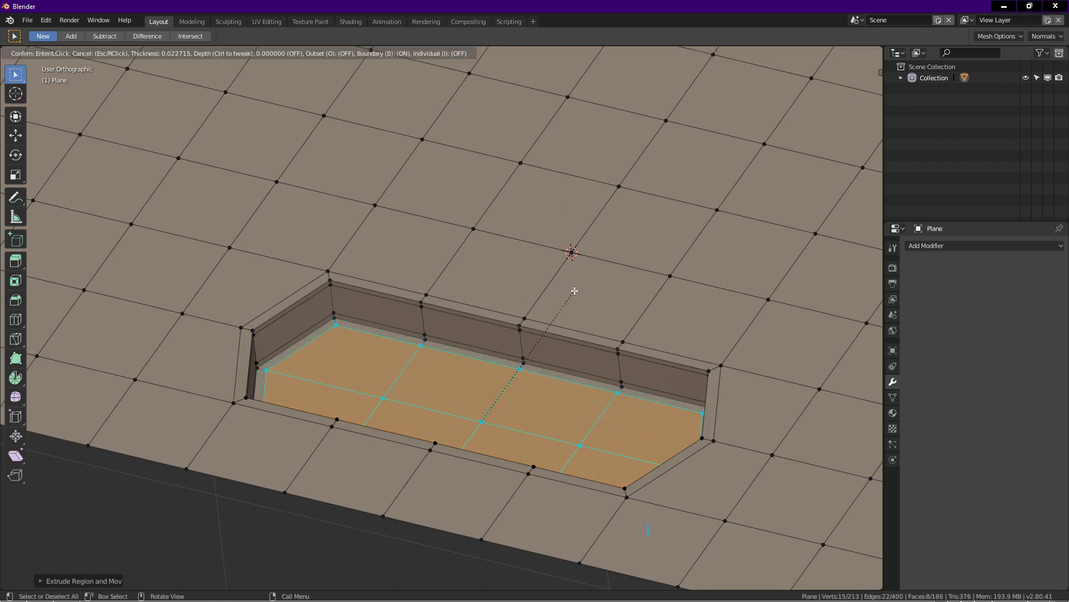
pyautogui.click(575, 290)
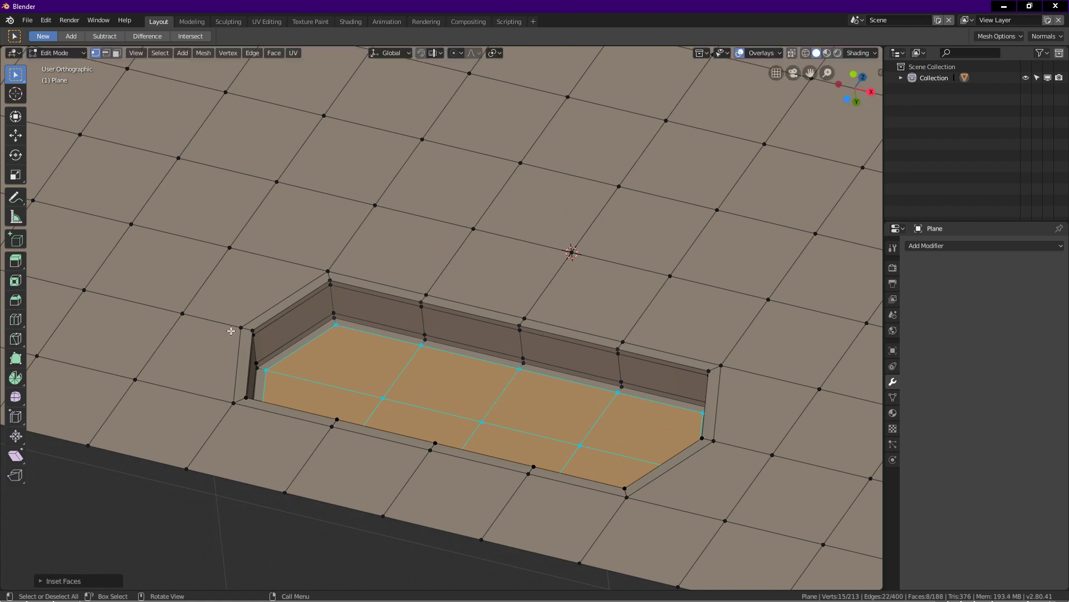
# Deselect the slot floor and set the viewport's MatCap to the dark grey sphere
pyautogui.scroll(6, 231, 329)
pyautogui.click(579, 246)
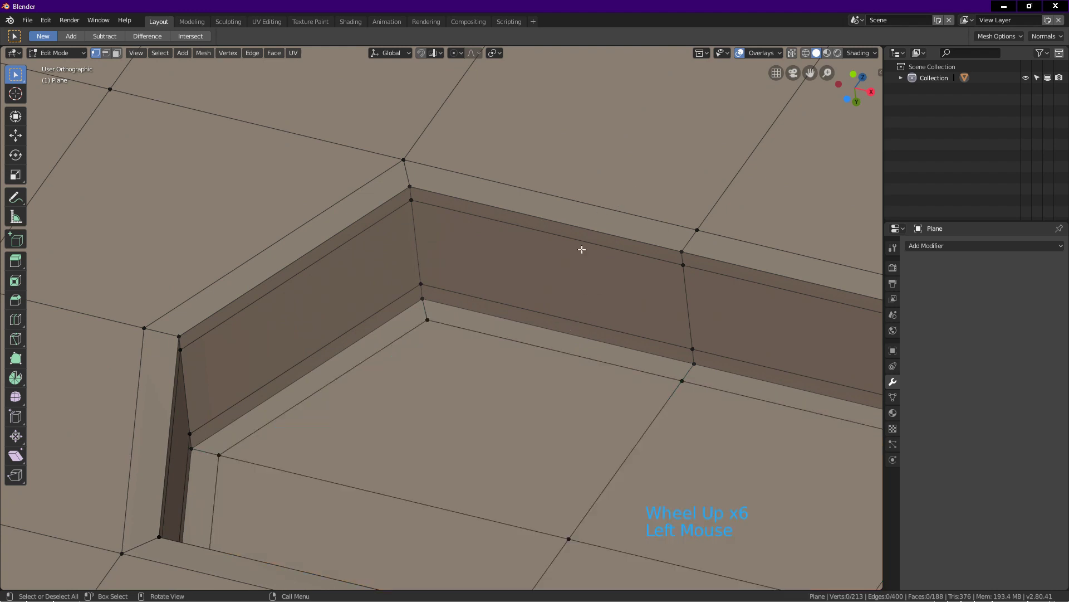
pyautogui.moveTo(487, 320); pyautogui.dragTo(460, 315, button='middle')
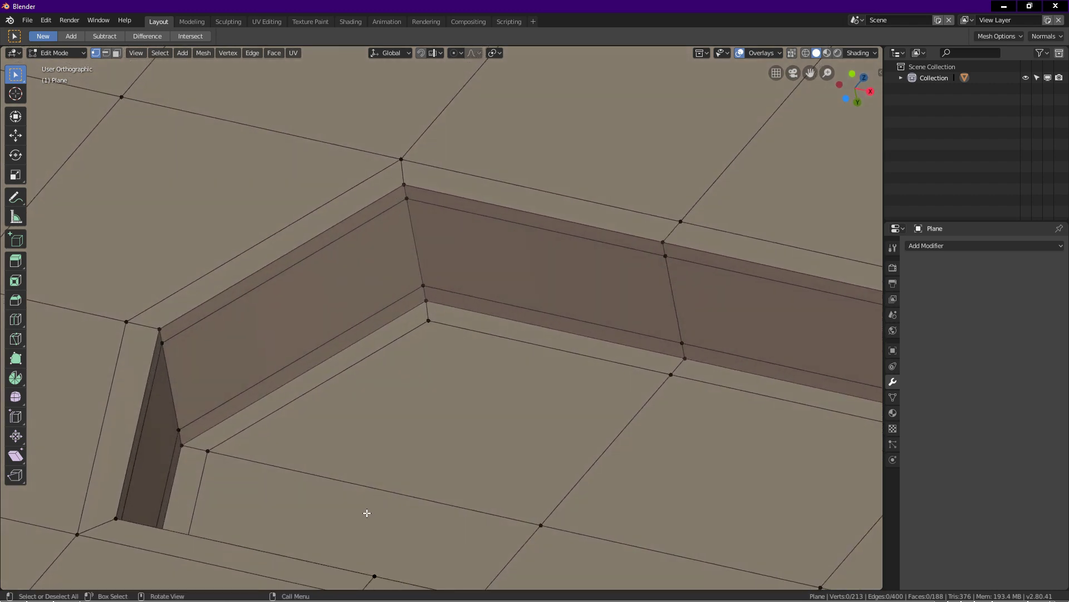
pyautogui.scroll(-8, 365, 511)
pyautogui.click(861, 52)
pyautogui.click(858, 115)
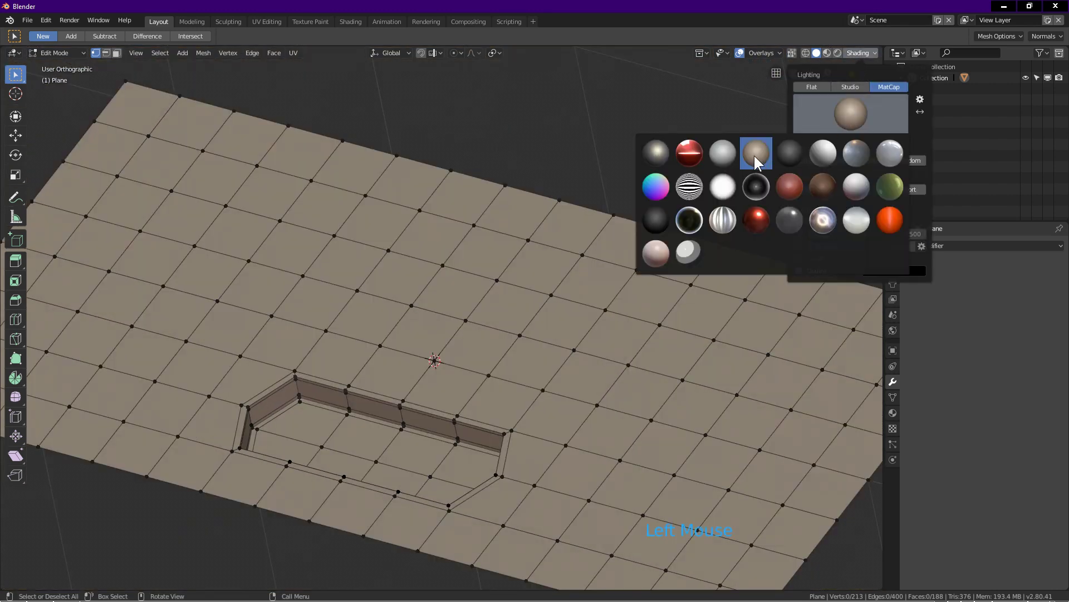
pyautogui.click(790, 153)
pyautogui.keyDown('shift'); pyautogui.moveTo(407, 381); pyautogui.dragTo(434, 302, button='middle'); pyautogui.keyUp('shift')
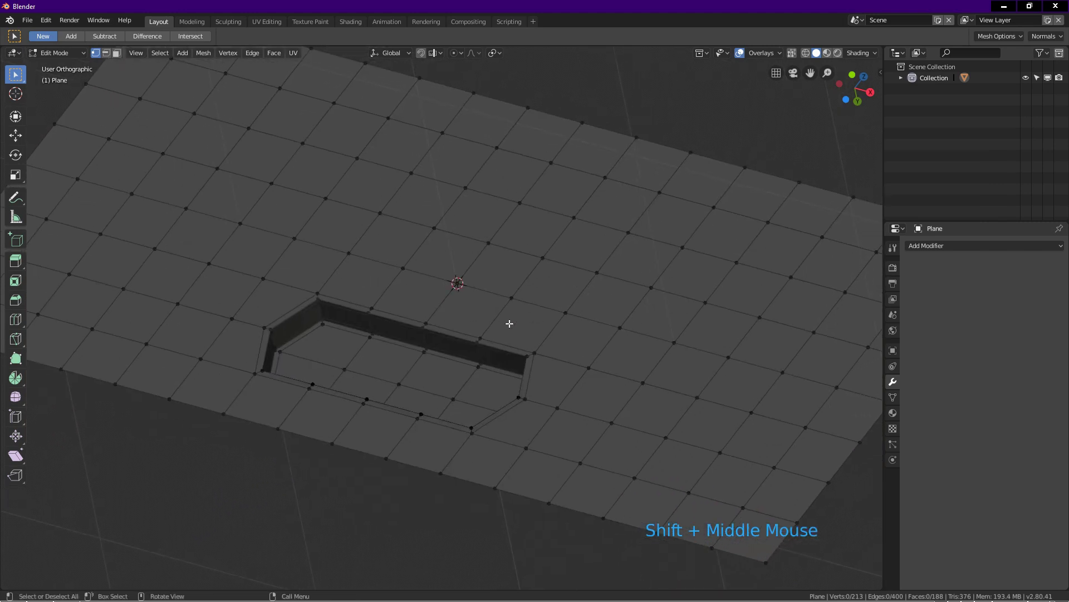
# In front view, select the centred two-by-two block of faces one row below the plane's upper edge and inset it about 0.07
pyautogui.scroll(1, 509, 323)
pyautogui.press('KP_1')
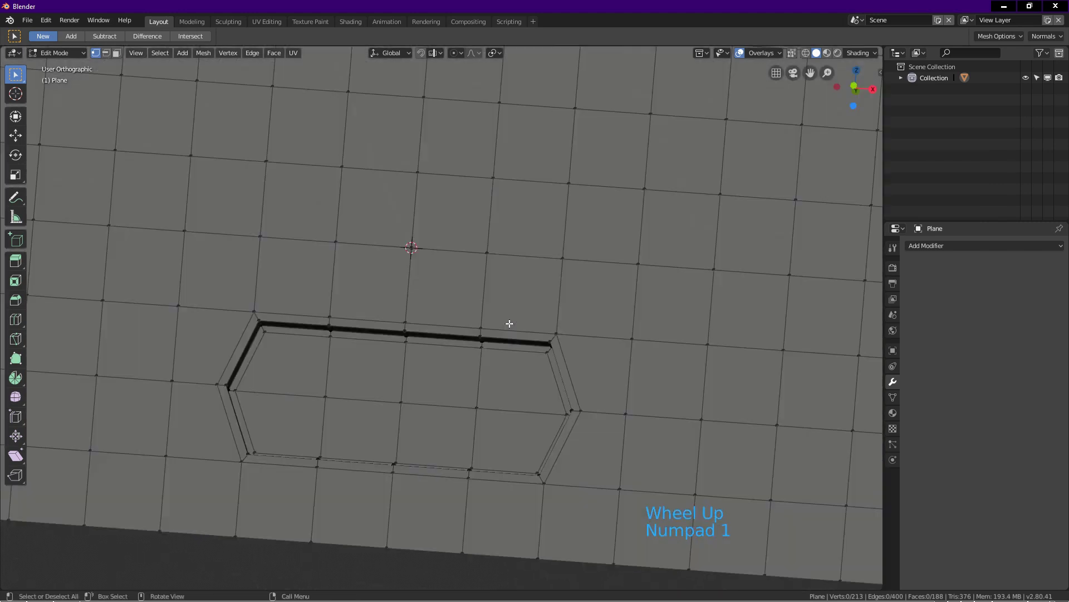
pyautogui.scroll(-3, 510, 322)
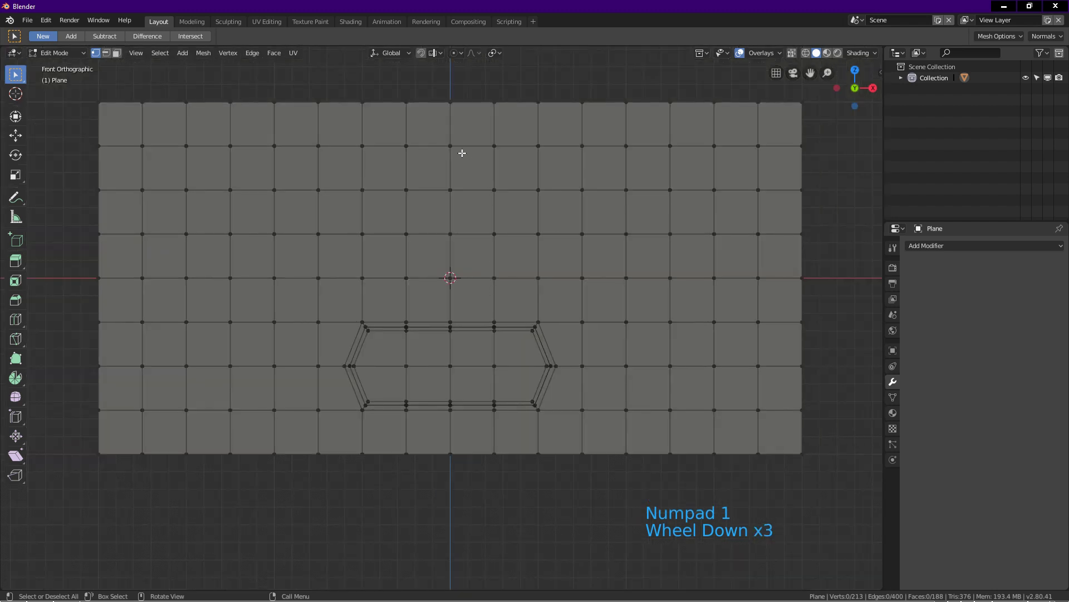
pyautogui.click(406, 146)
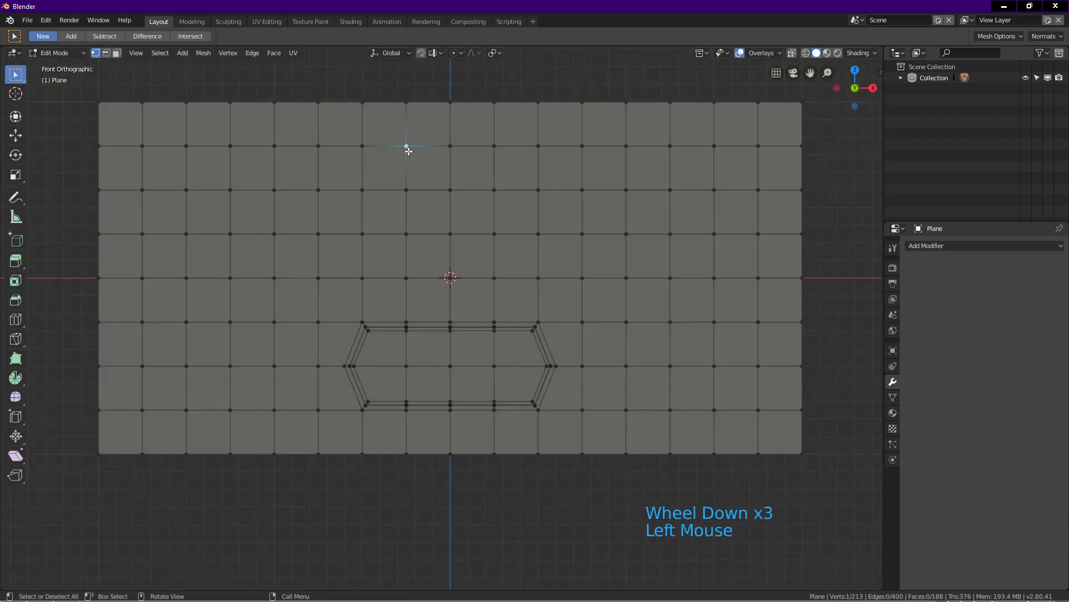
pyautogui.keyDown('ctrl'); pyautogui.keyDown('shift'); pyautogui.click(494, 234); pyautogui.keyUp('shift'); pyautogui.keyUp('ctrl')
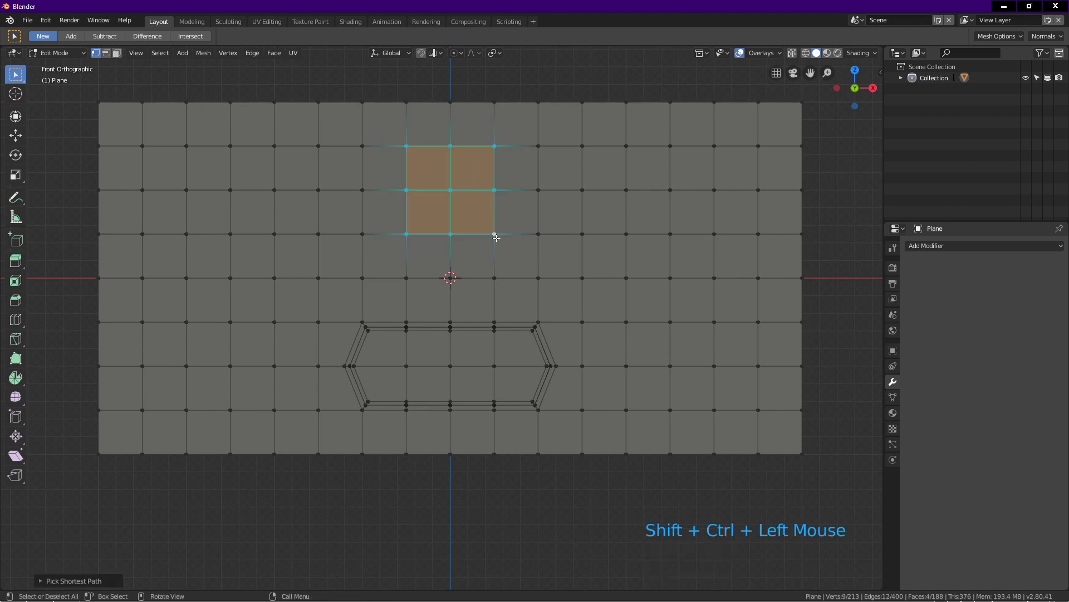
pyautogui.scroll(1, 495, 125)
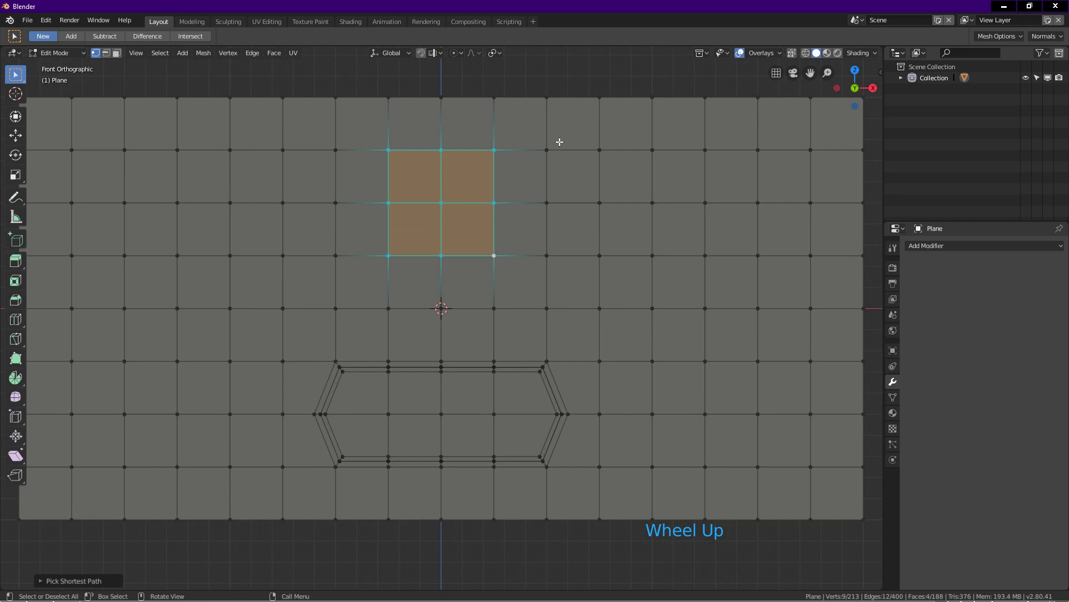
pyautogui.press('i')
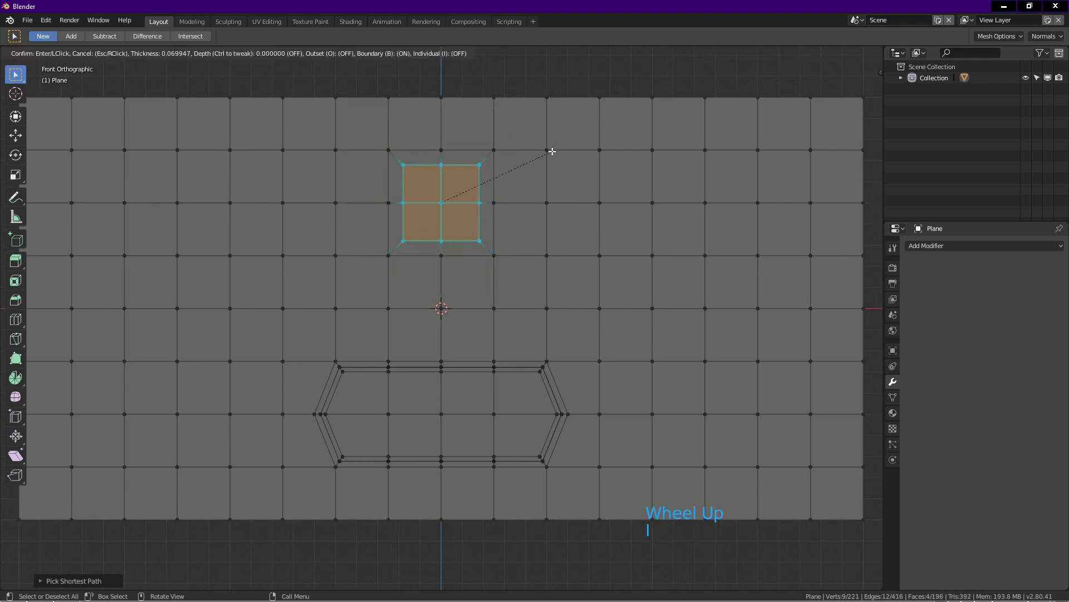
pyautogui.click(546, 234)
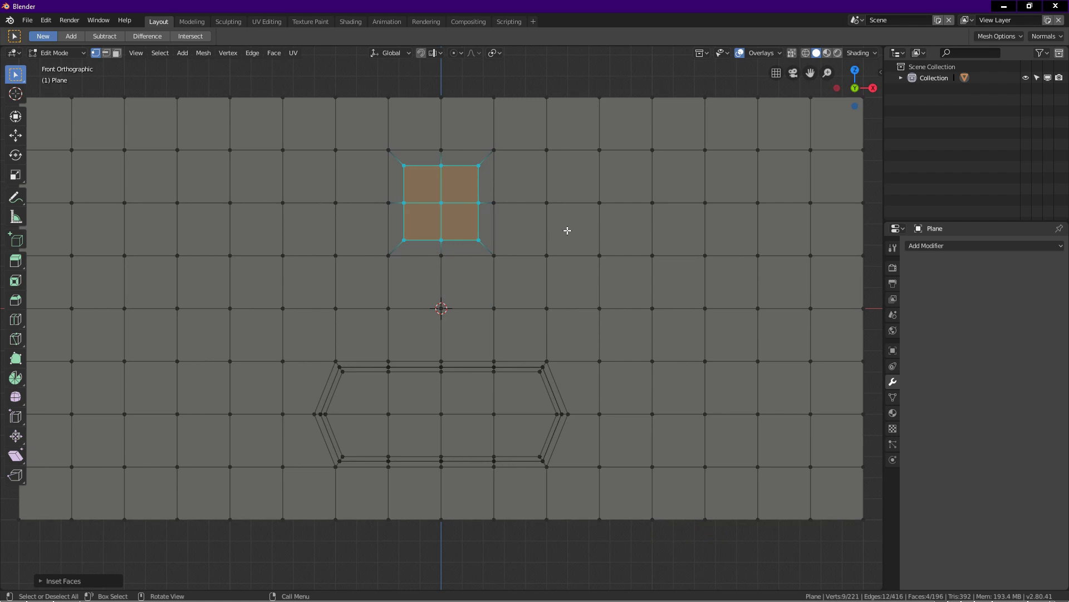
# Reshape the inset two-by-two face block into a circle with LoopTools
pyautogui.rightClick(567, 230)
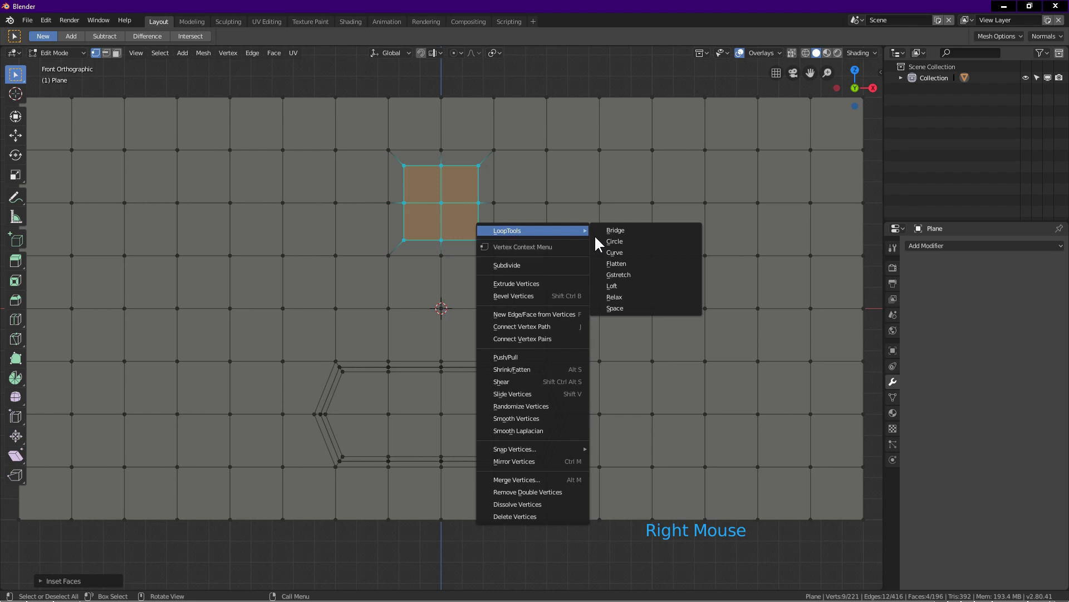
pyautogui.click(615, 241)
pyautogui.scroll(2, 469, 167)
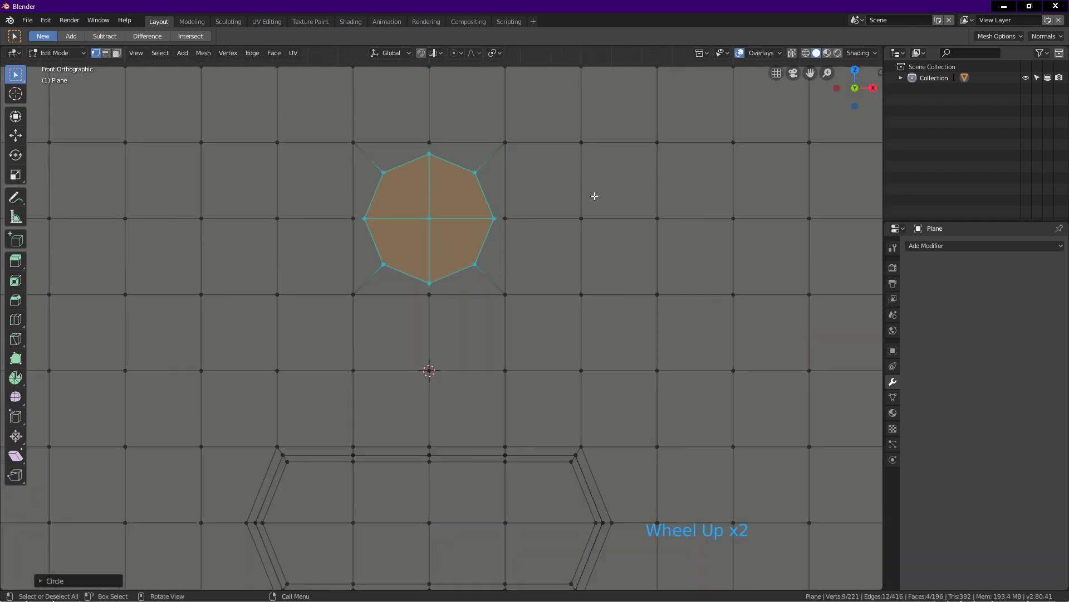
# Scale the circular face block down to about 0.82 and inset it by about 0.013 to add a supporting edge ring
pyautogui.press('s')
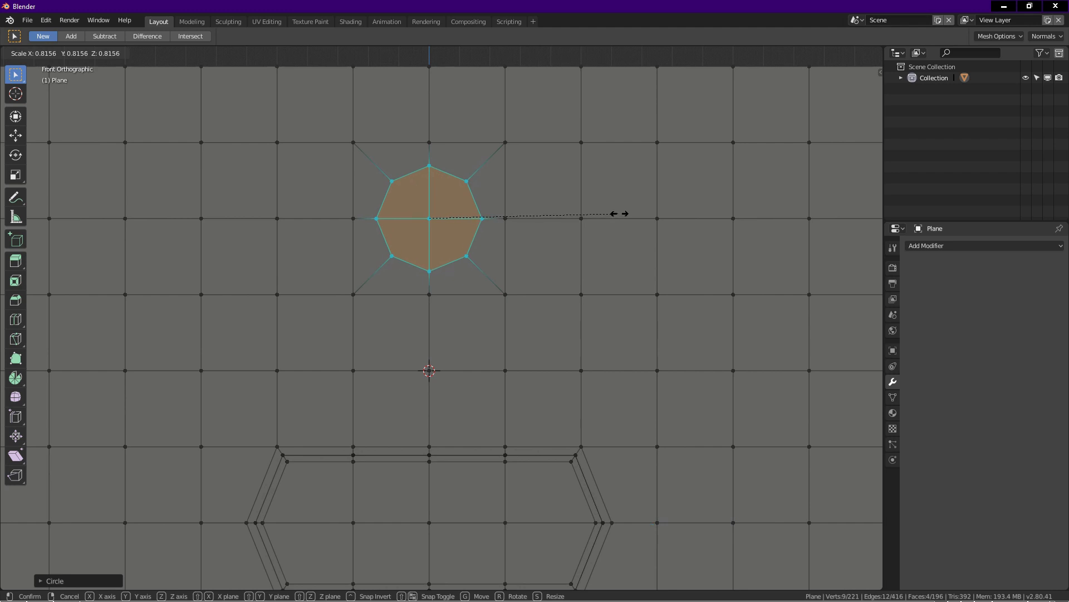
pyautogui.click(620, 213)
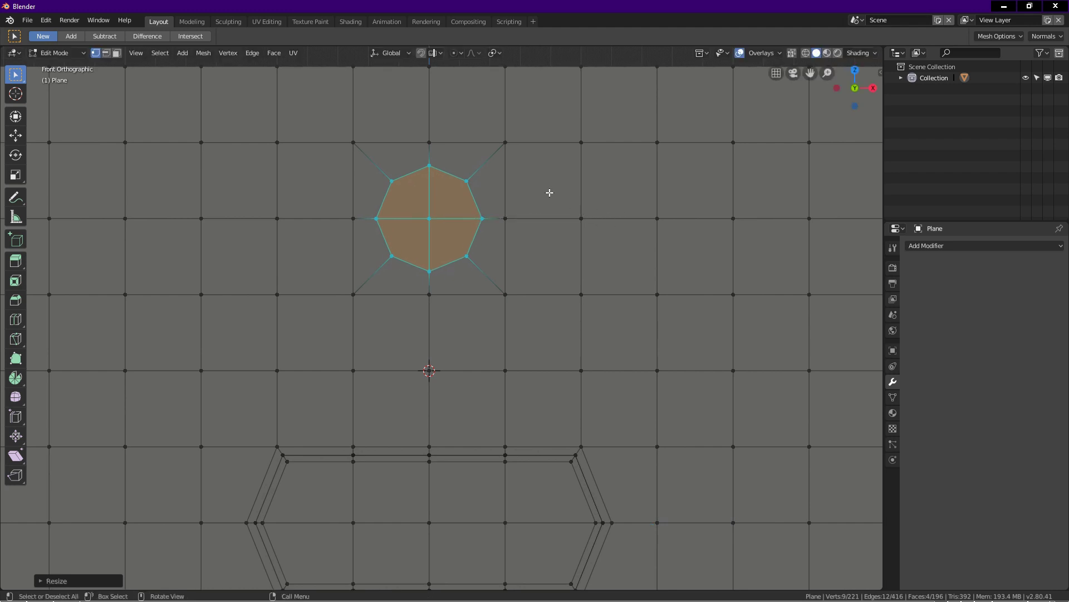
pyautogui.press('i')
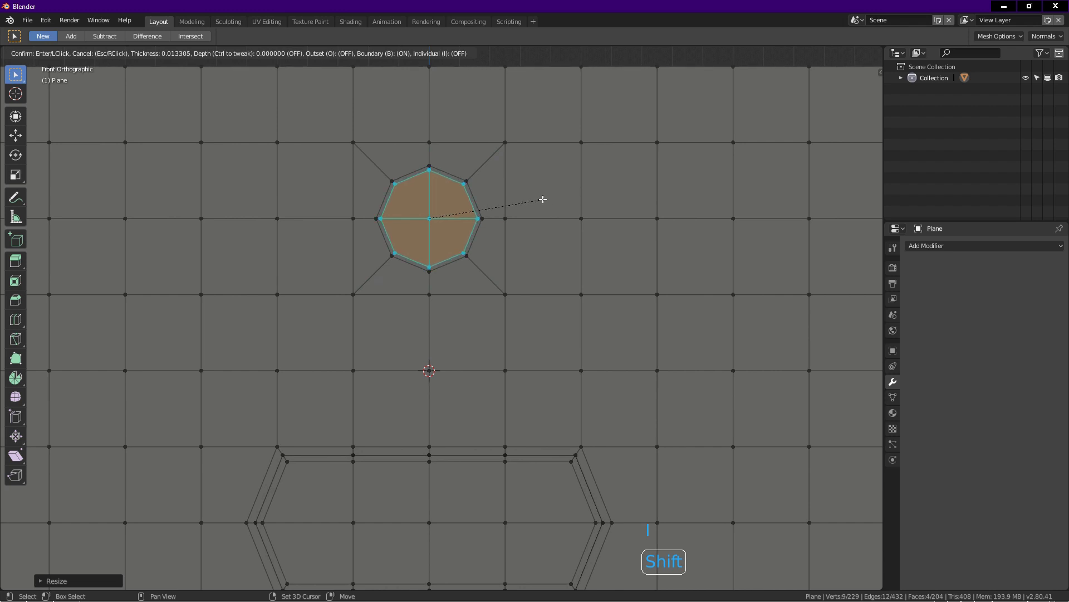
pyautogui.keyDown('shift'); pyautogui.click(544, 198); pyautogui.keyUp('shift')
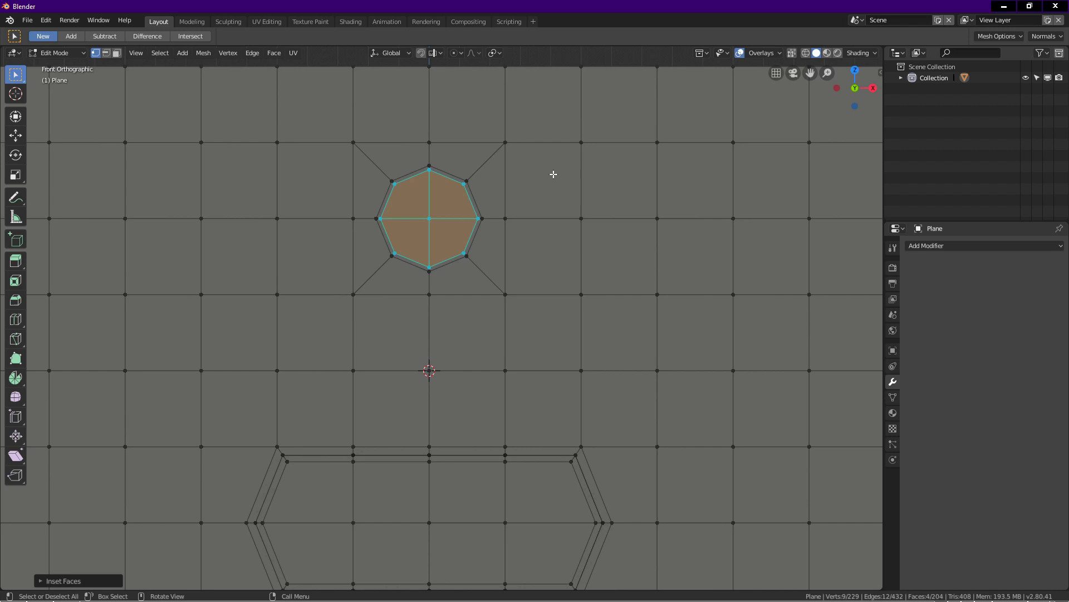
# Delete the faces inside the inset circle to open a round hole in the panel
pyautogui.press('x')
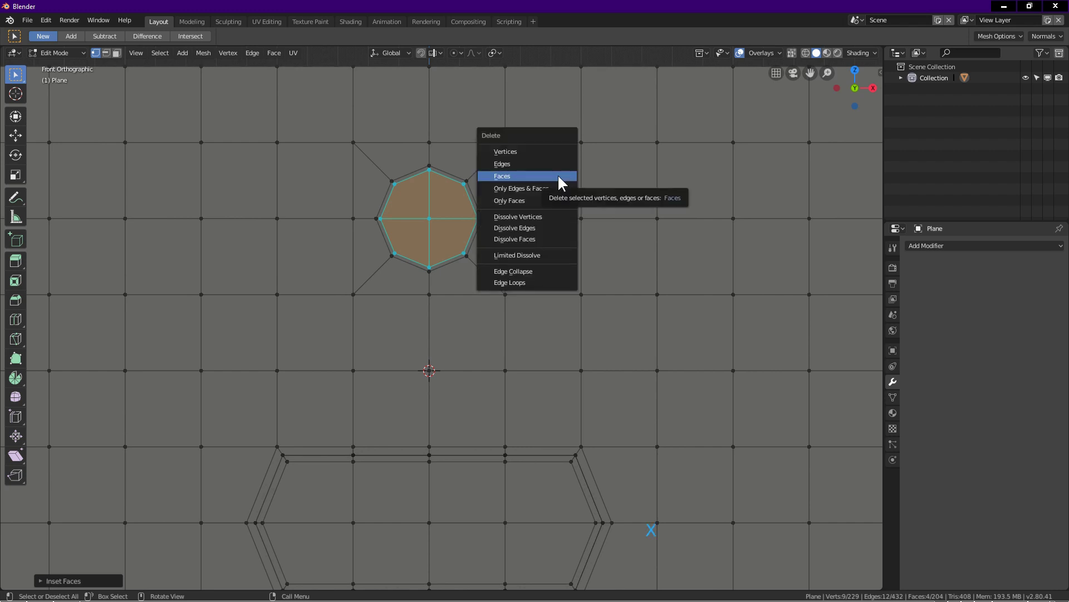
pyautogui.click(559, 176)
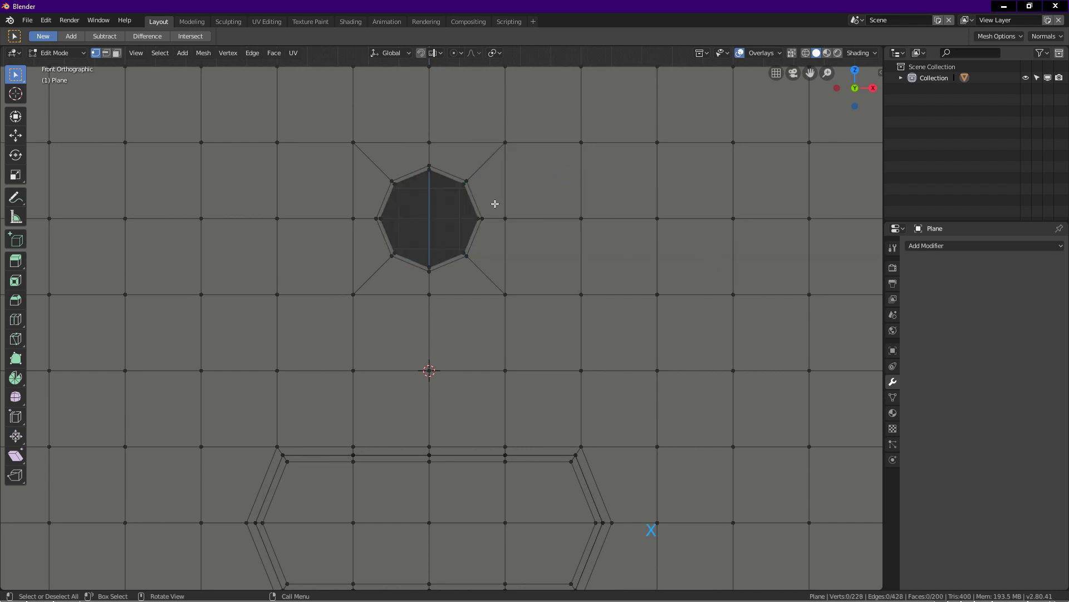
# Scale the four side-midpoint vertices of the square surrounding the round hole outward by about 1.3 to form an octagon, and deselect them
pyautogui.click(353, 219)
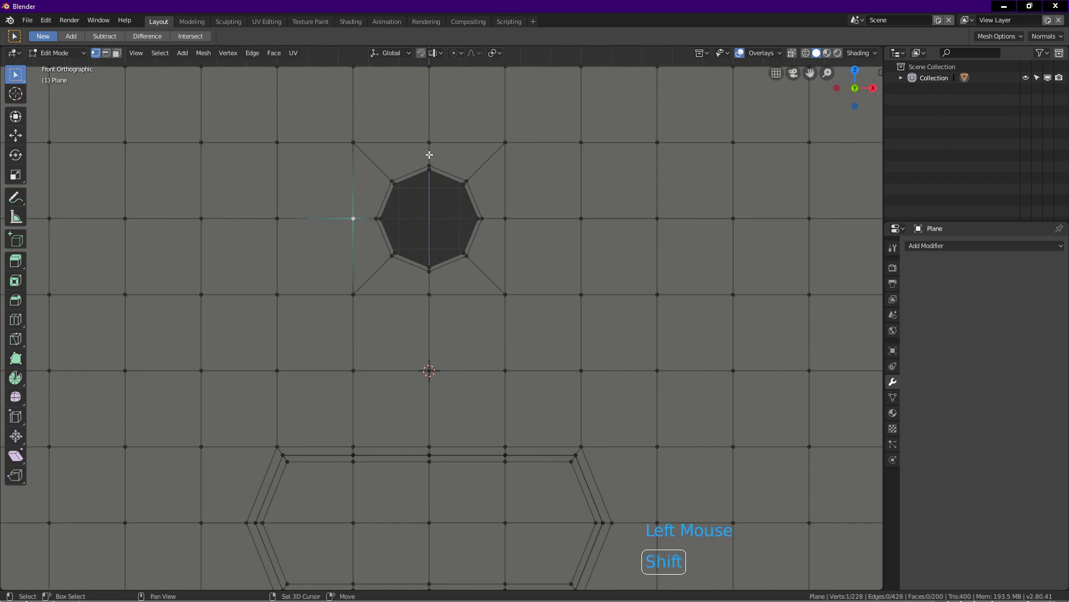
pyautogui.keyDown('shift'); pyautogui.click(429, 143); pyautogui.keyUp('shift')
pyautogui.keyDown('shift'); pyautogui.click(505, 219); pyautogui.keyUp('shift')
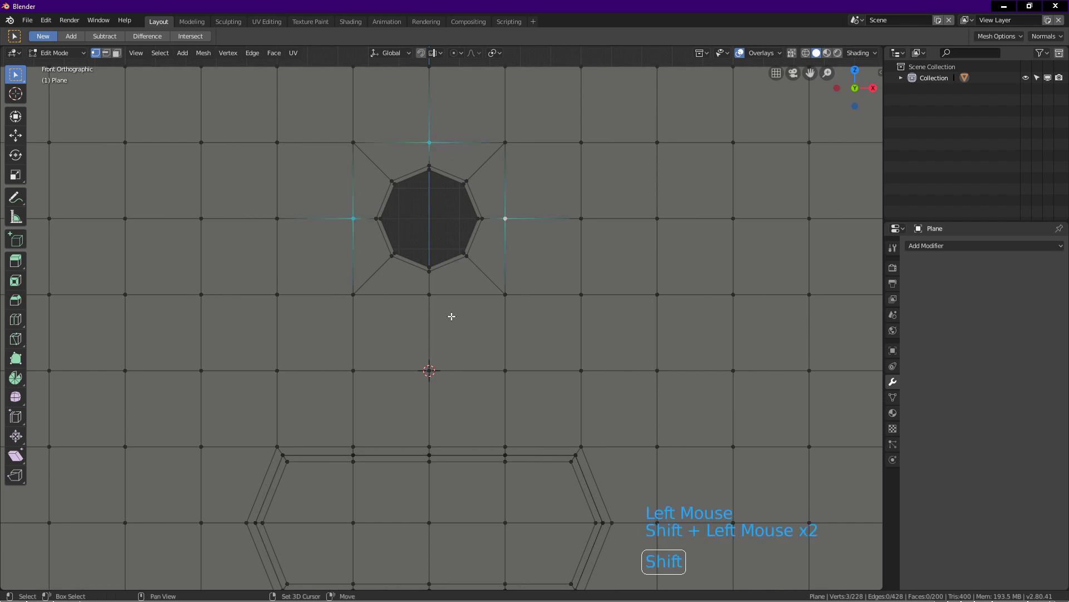
pyautogui.keyDown('shift'); pyautogui.click(430, 296); pyautogui.keyUp('shift')
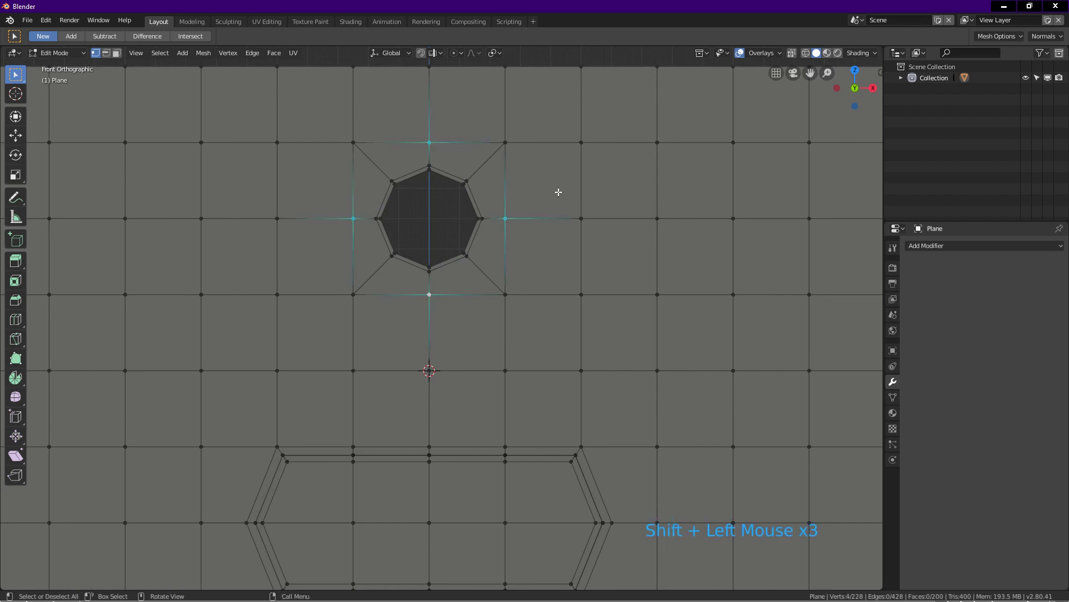
pyautogui.press('s')
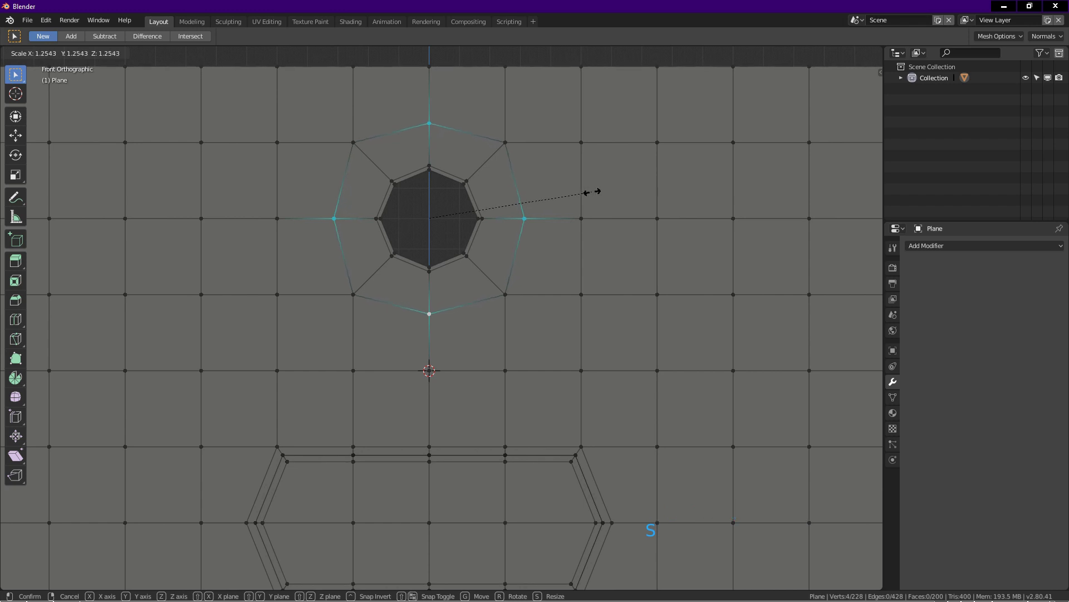
pyautogui.click(590, 194)
pyautogui.click(492, 128)
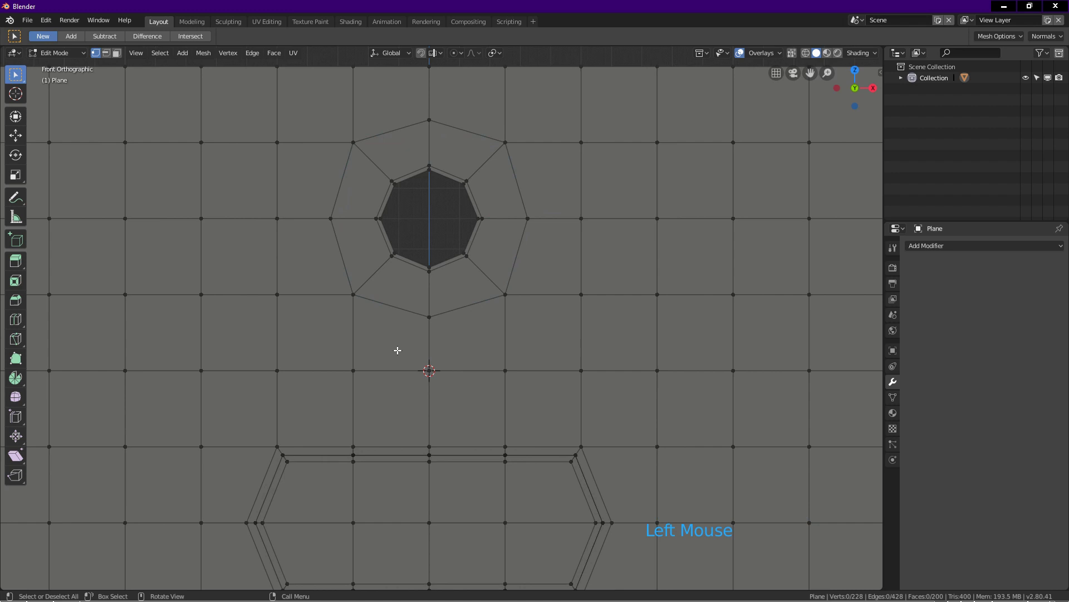
pyautogui.keyDown('shift'); pyautogui.moveTo(592, 382); pyautogui.dragTo(707, 175, button='middle'); pyautogui.keyUp('shift')
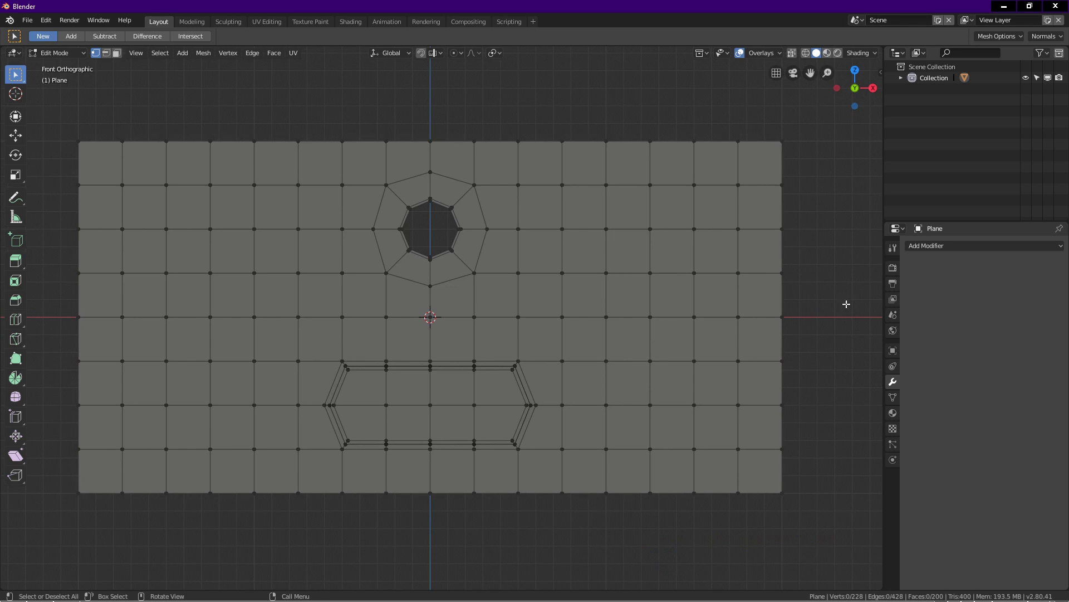
# In Object Mode, add a Subdivision Surface modifier with 3 viewport subdivisions and shade the panel smooth
pyautogui.press('Tab')
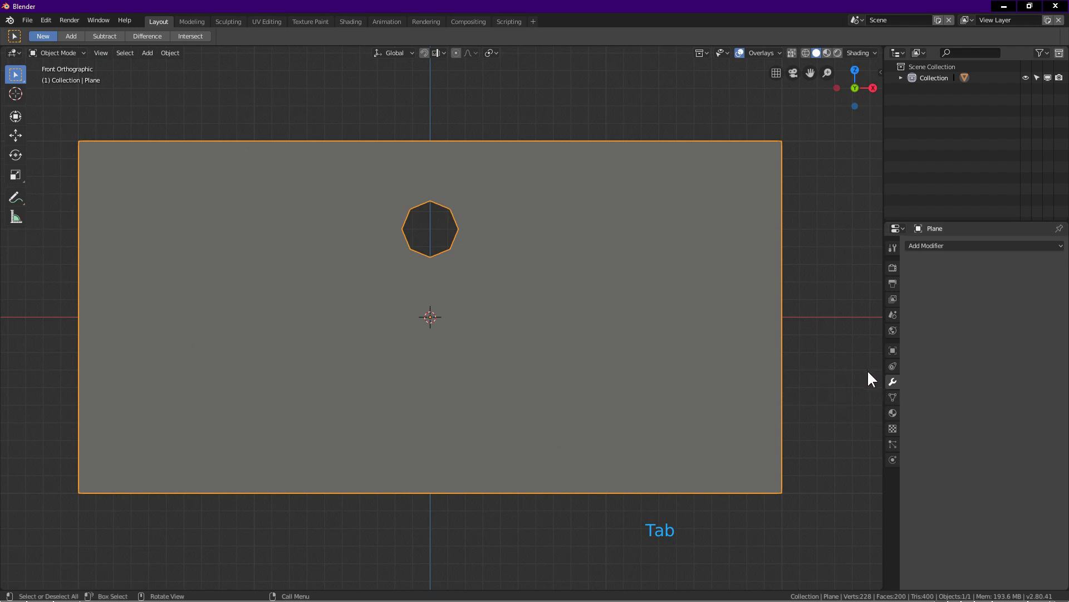
pyautogui.click(891, 377)
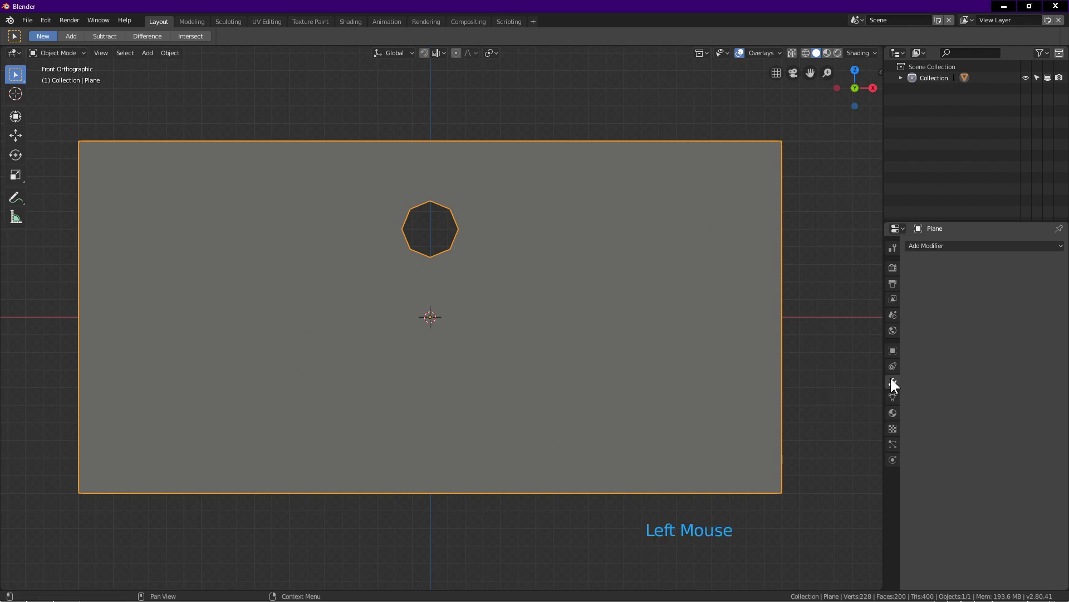
pyautogui.click(952, 245)
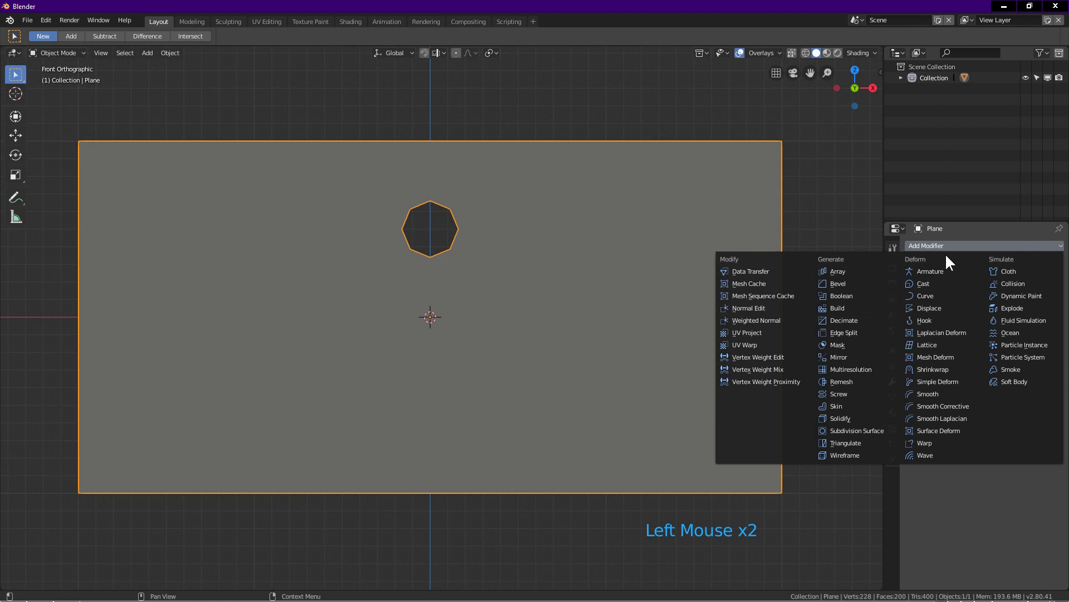
pyautogui.click(855, 430)
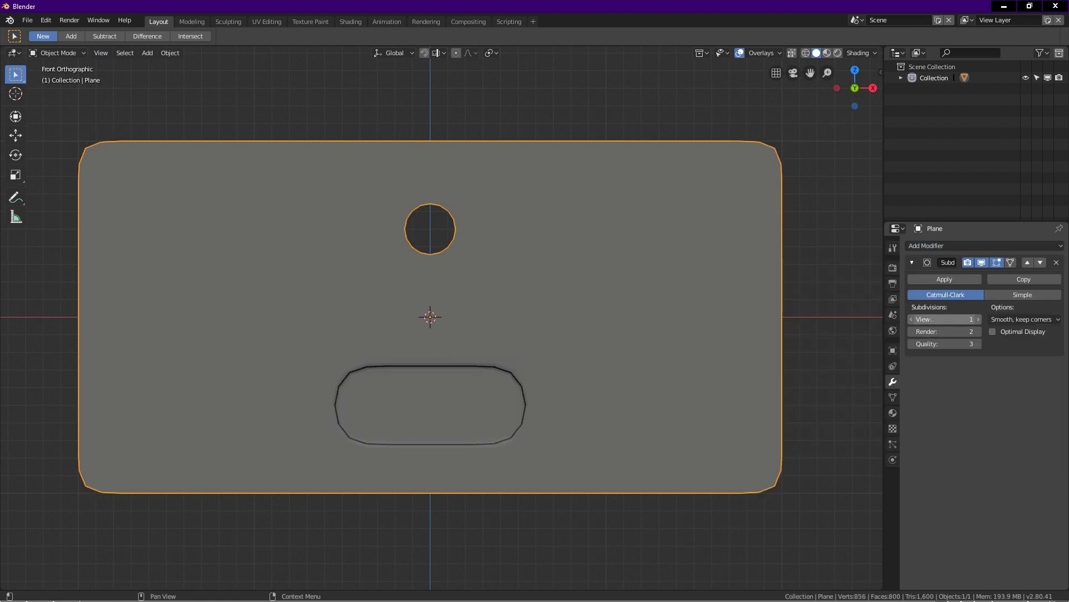
pyautogui.click(934, 320)
pyautogui.write('3')
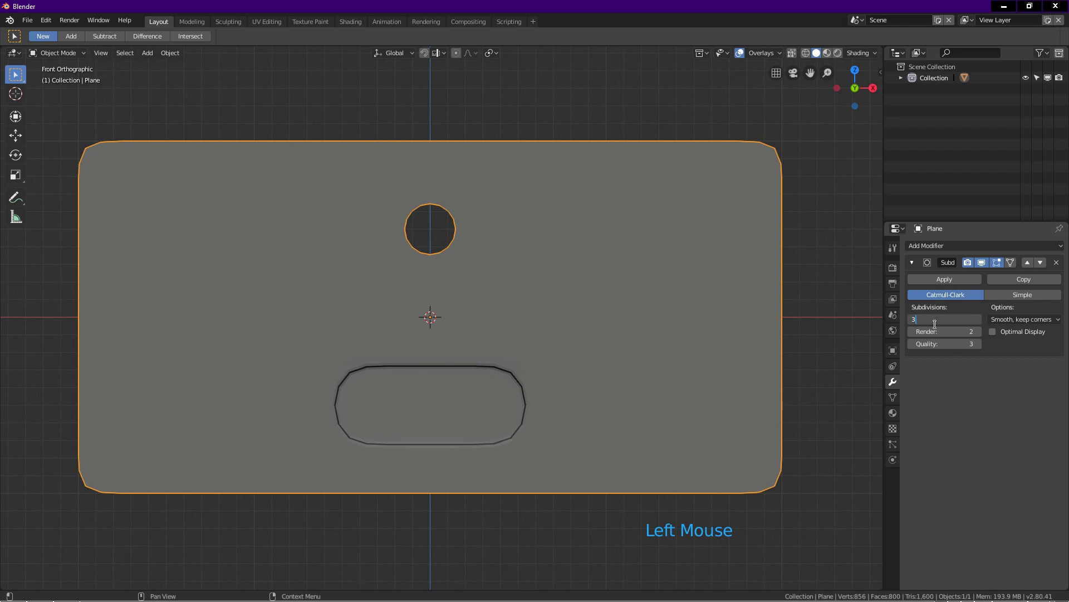
pyautogui.press('Return')
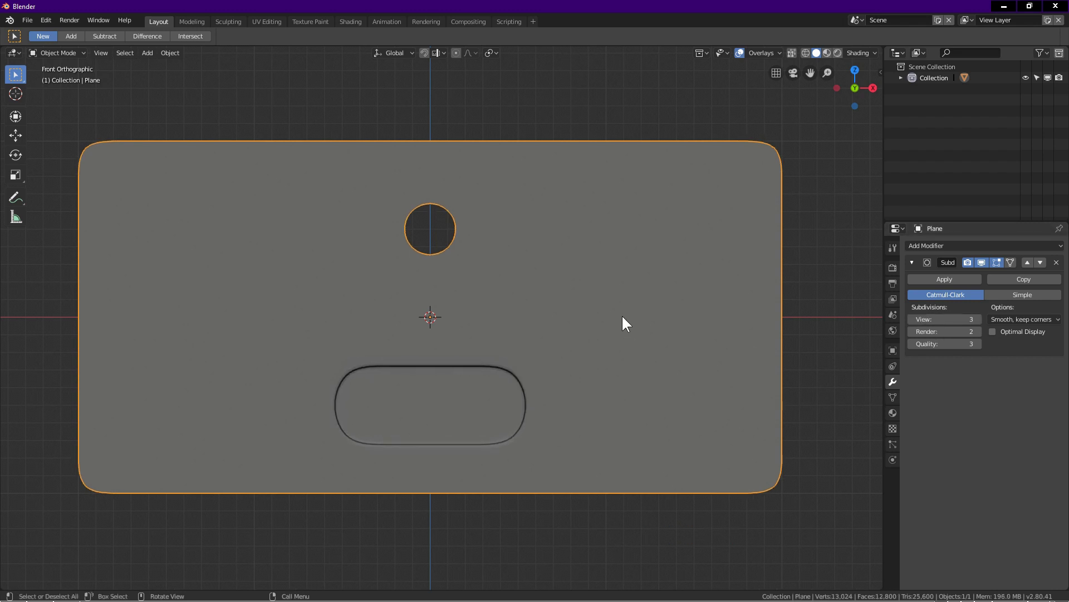
pyautogui.rightClick(622, 314)
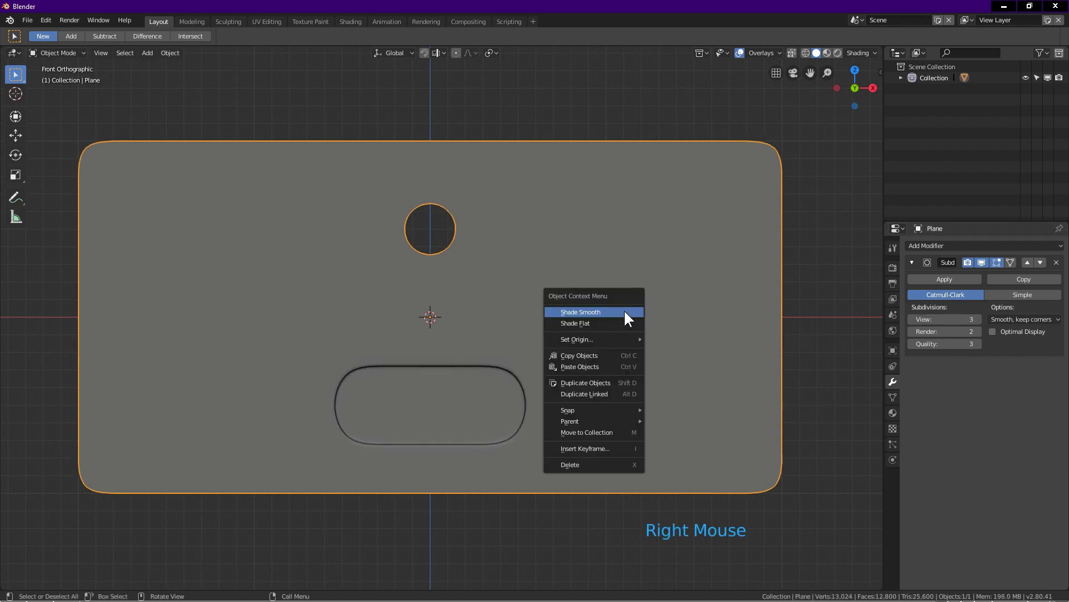
pyautogui.click(625, 313)
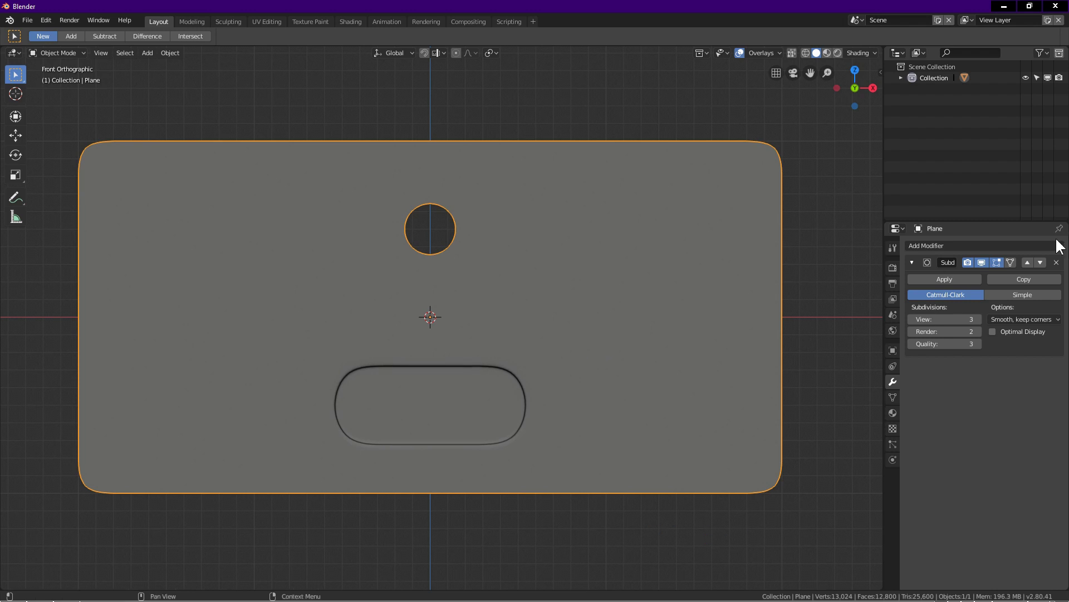
# Add a Simple Deform modifier to the panel in Bend mode with an angle of 90°
pyautogui.click(1025, 247)
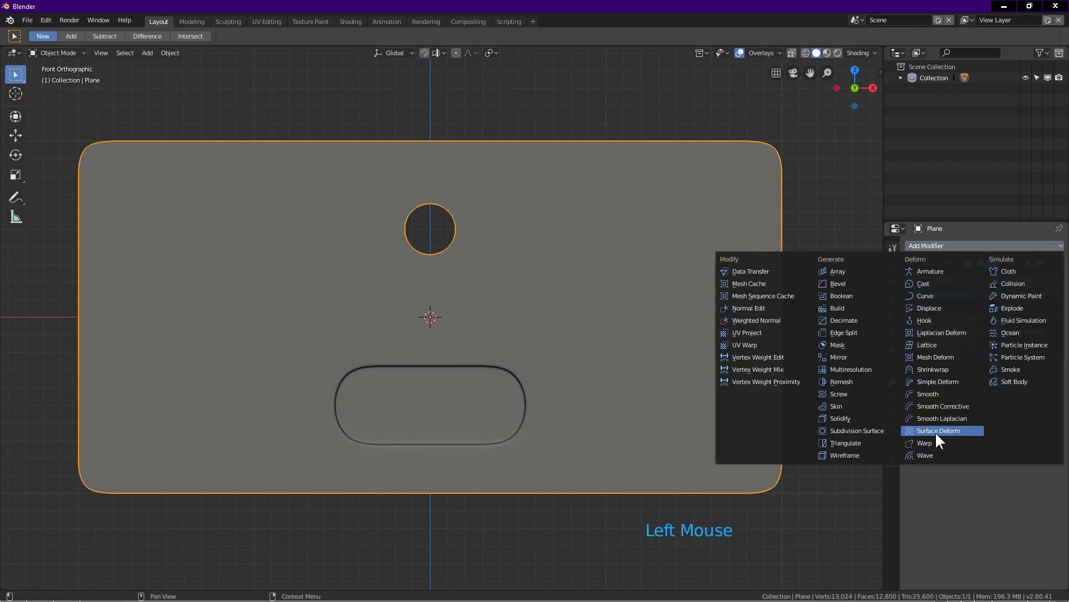
pyautogui.click(941, 382)
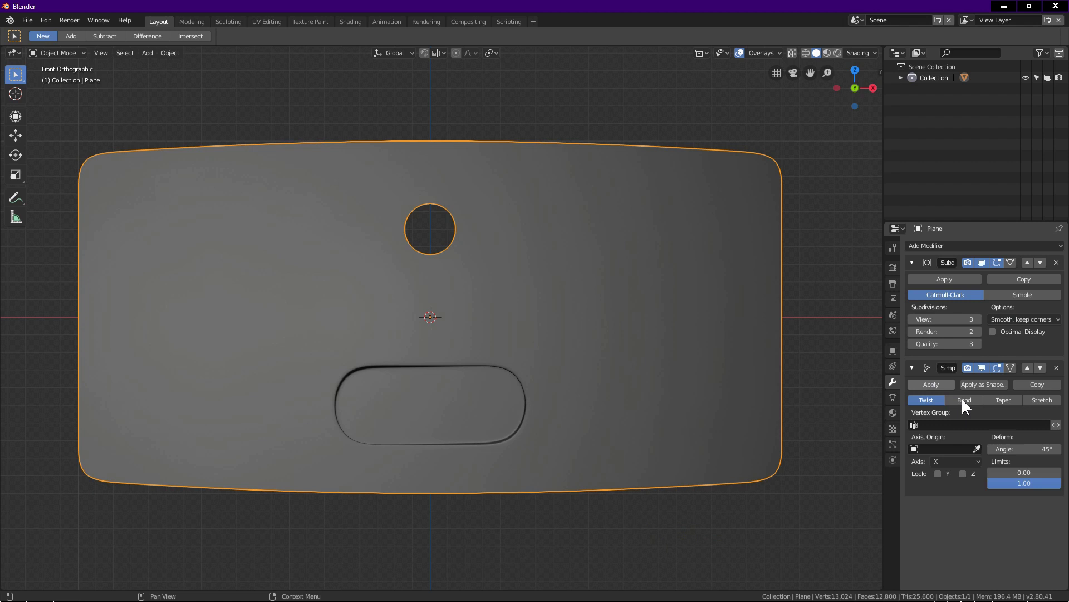
pyautogui.click(964, 399)
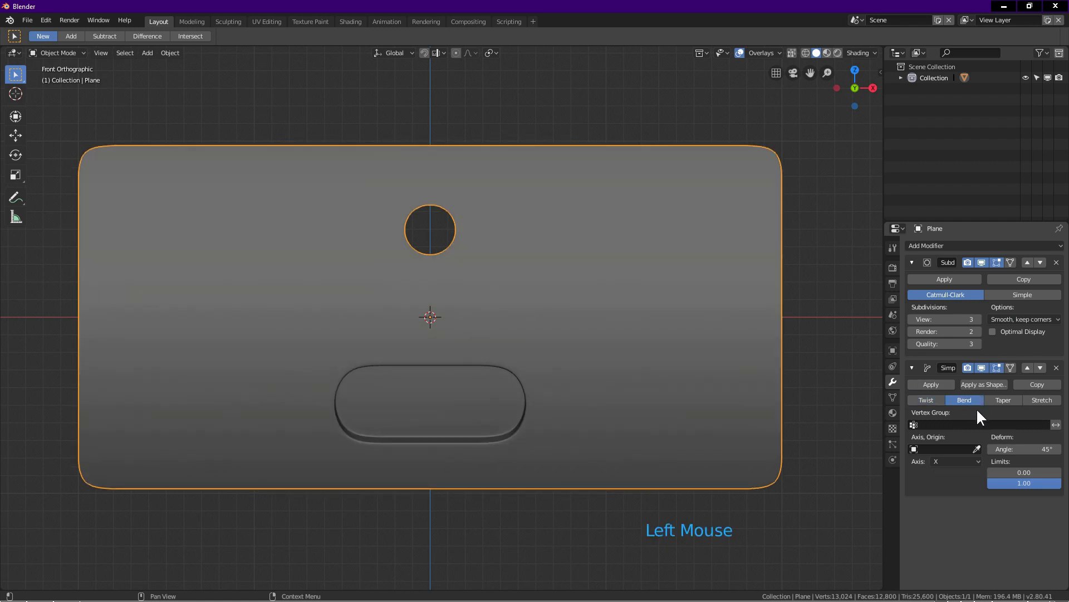
pyautogui.doubleClick(1031, 449)
pyautogui.write('90')
pyautogui.press('Return')
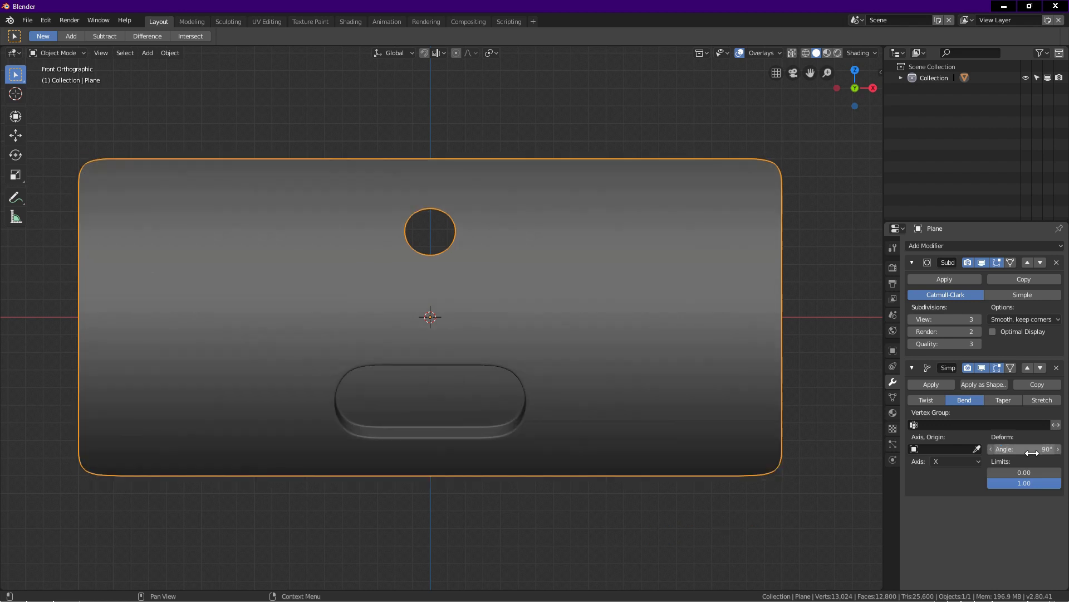
# Set the viewport's MatCap to the glossy dark red sphere and view the bent panel from an angle
pyautogui.click(858, 54)
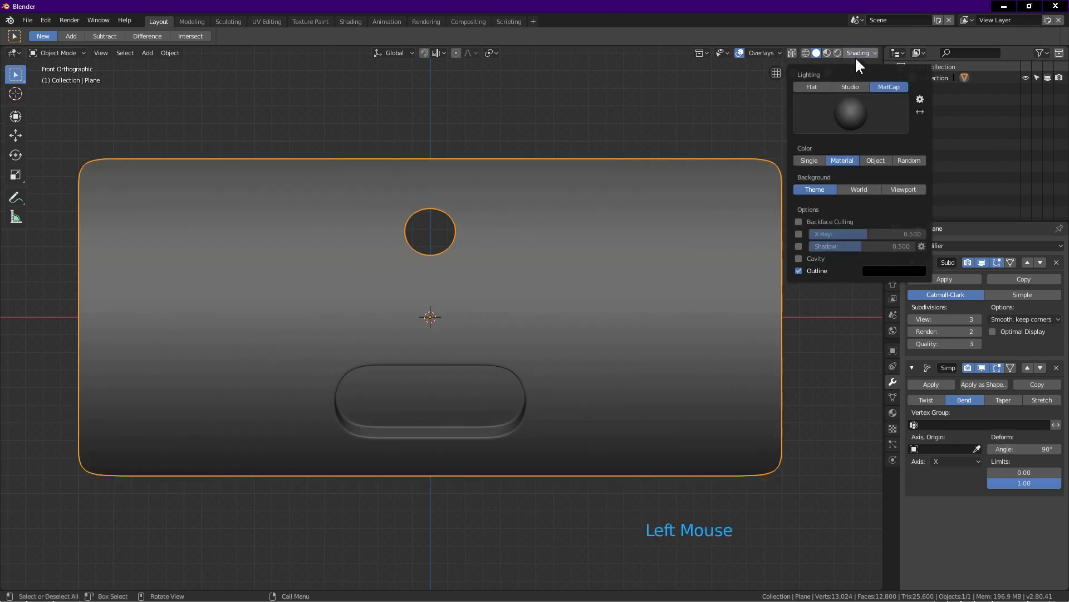
pyautogui.click(850, 111)
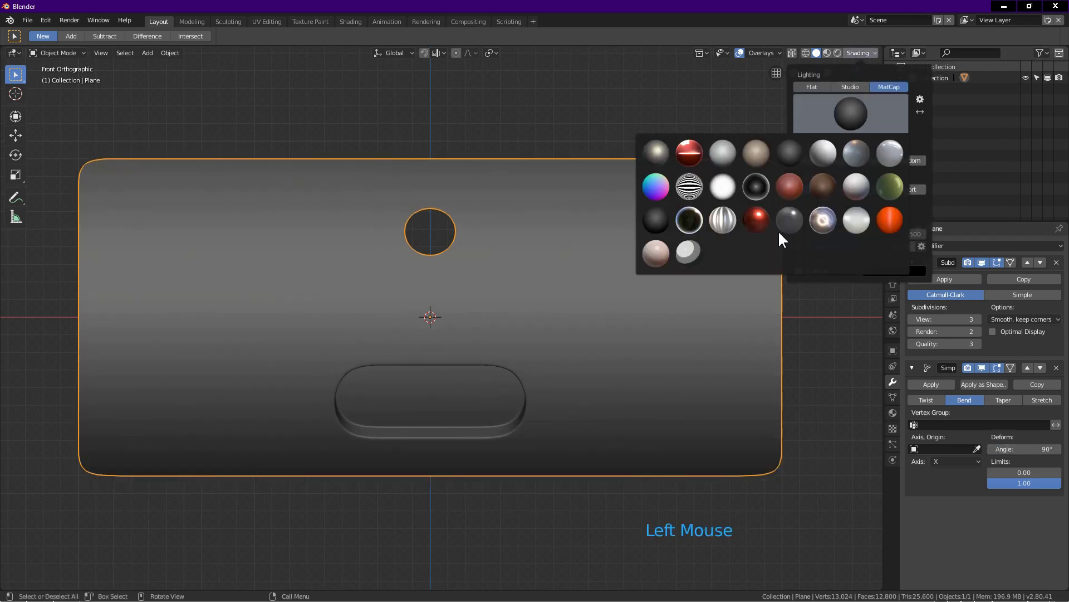
pyautogui.click(757, 218)
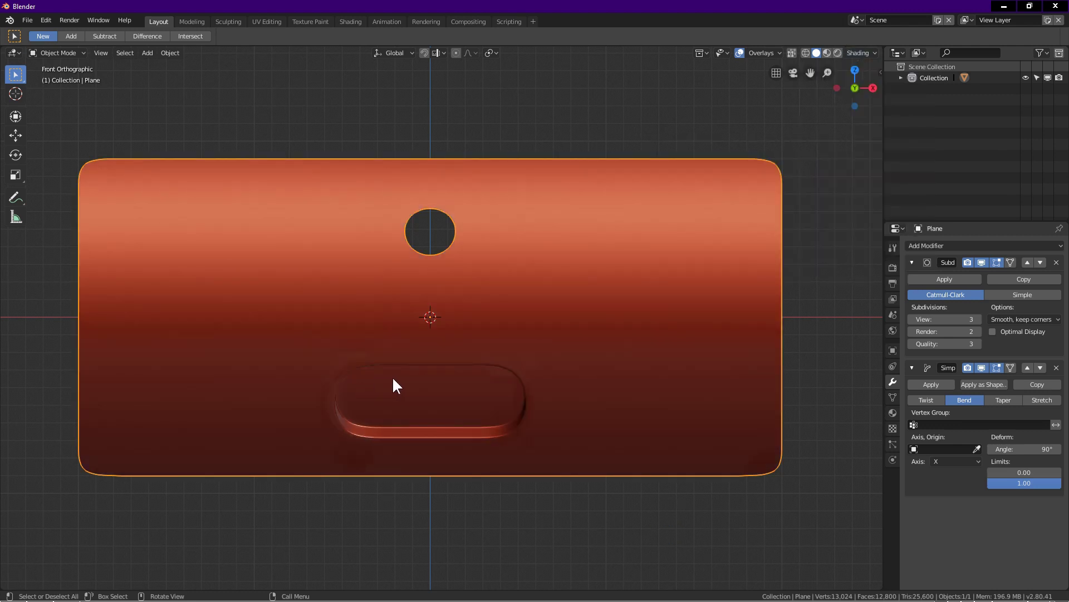
pyautogui.moveTo(394, 385); pyautogui.dragTo(390, 260, button='middle')
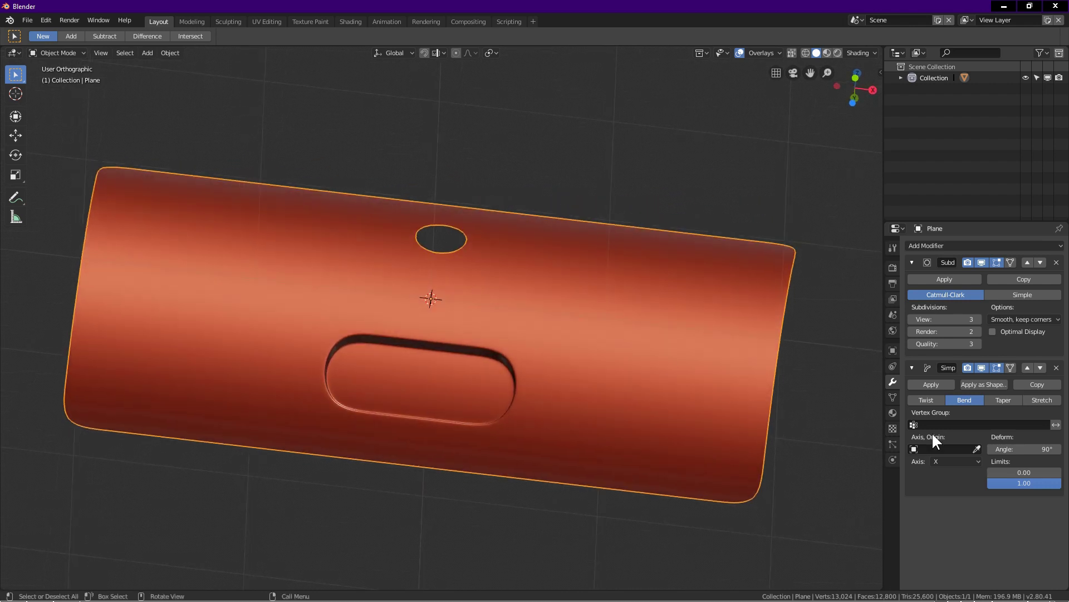
# Set the Simple Deform bend axis to Z and its angle to 85.4°
pyautogui.moveTo(1033, 453)
pyautogui.mouseDown()
pyautogui.moveTo(894, 453)
pyautogui.moveTo(1030, 449)
pyautogui.mouseUp()
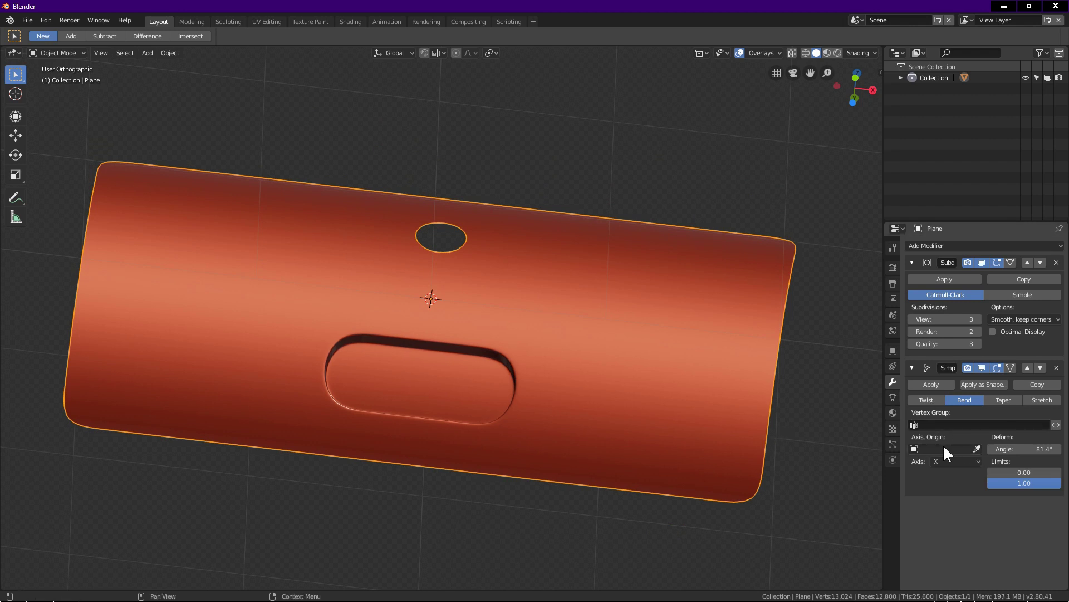
pyautogui.click(948, 462)
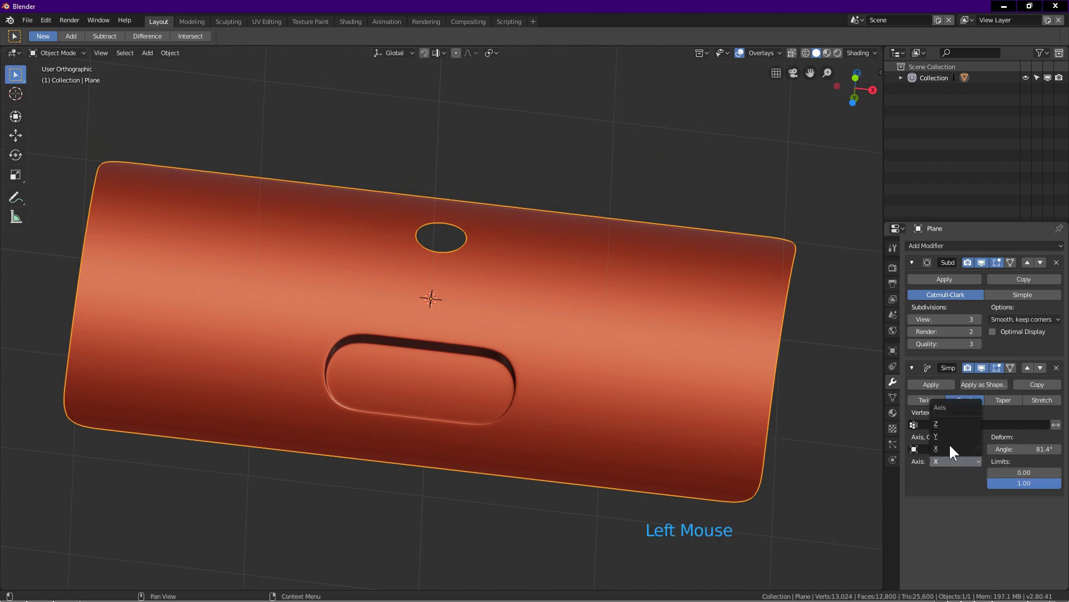
pyautogui.click(942, 424)
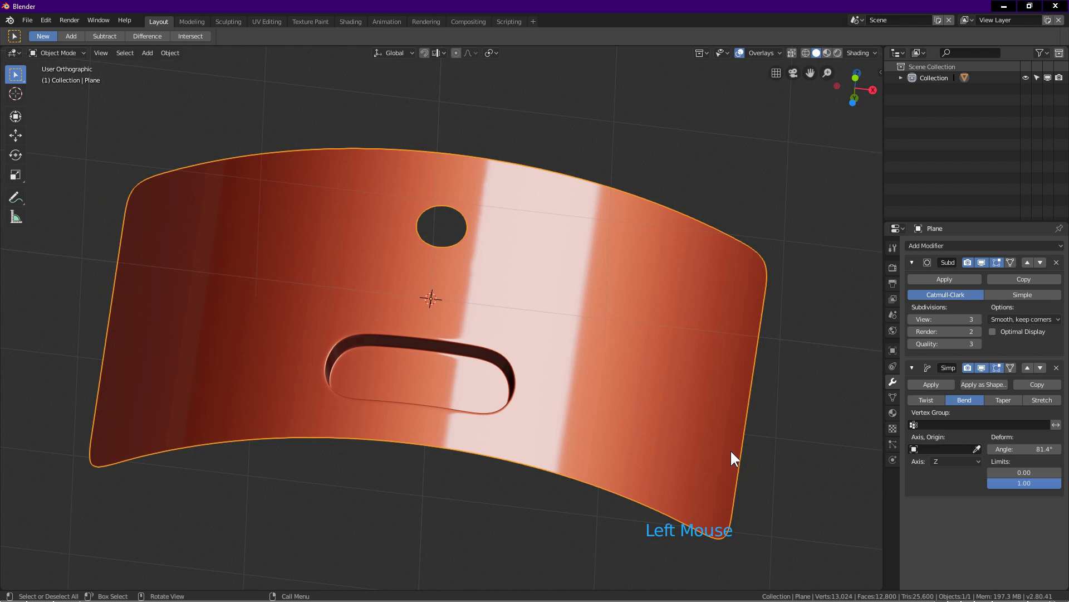
pyautogui.moveTo(1039, 449)
pyautogui.mouseDown()
pyautogui.moveTo(992, 448)
pyautogui.moveTo(1048, 449)
pyautogui.mouseUp()
pyautogui.moveTo(796, 434); pyautogui.dragTo(396, 257, button='middle')
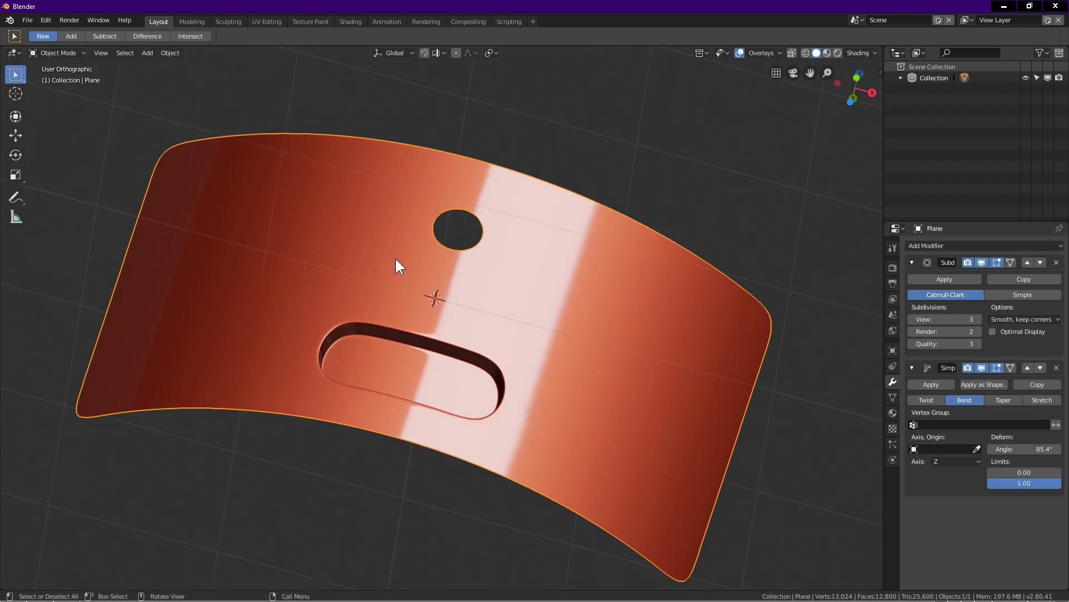
pyautogui.scroll(1, 397, 258)
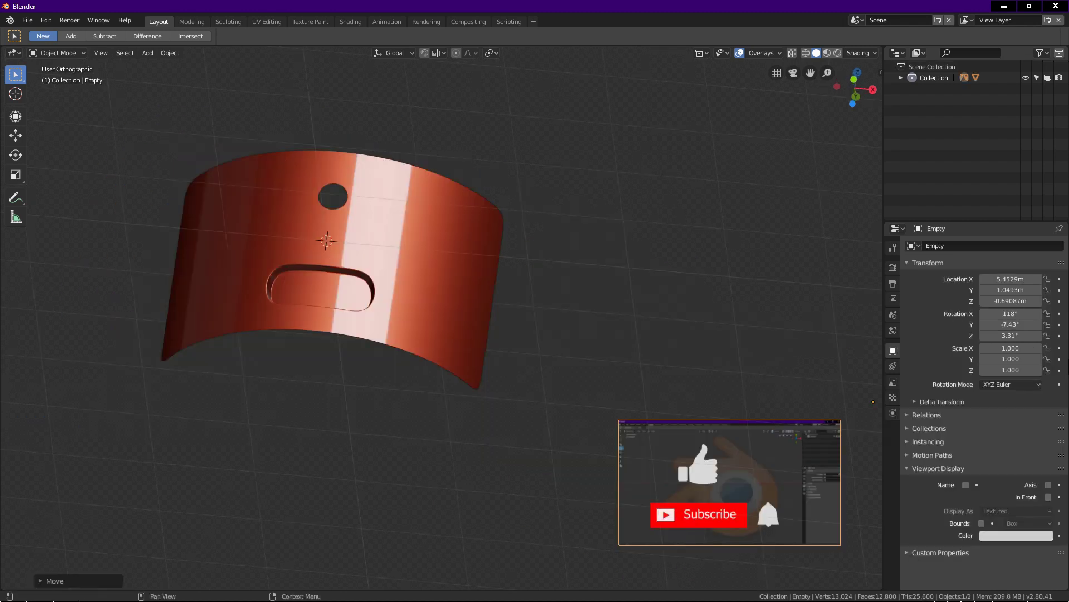